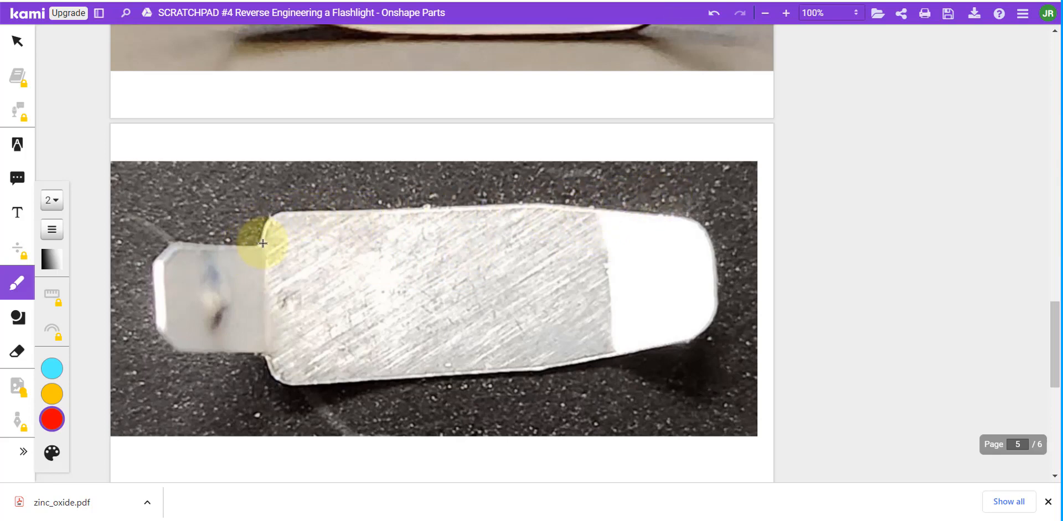
- Switch to the Onshape Part Studio 3 and start a sketch on the Front plane, viewed straight on
scroll(420, 288, "up", 5)
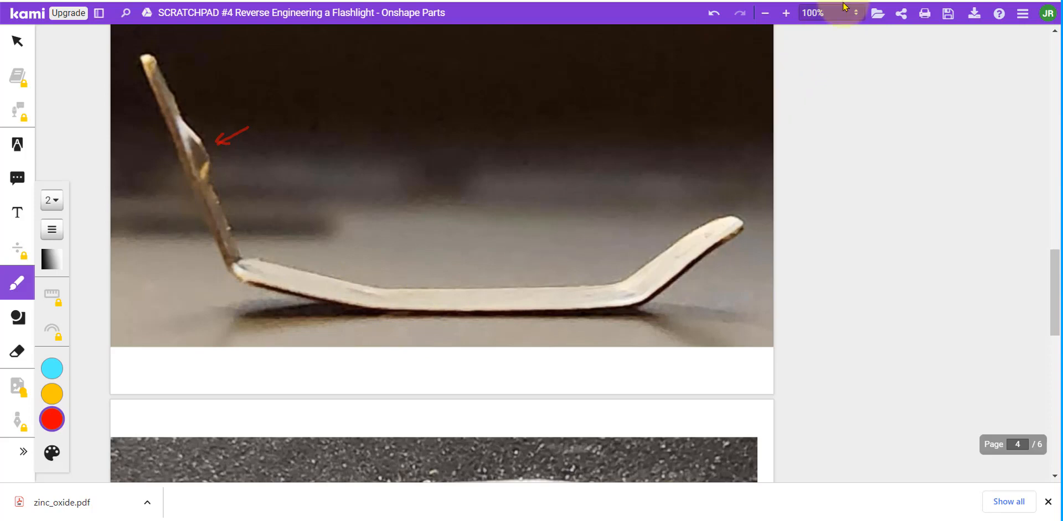
left_click(863, 1)
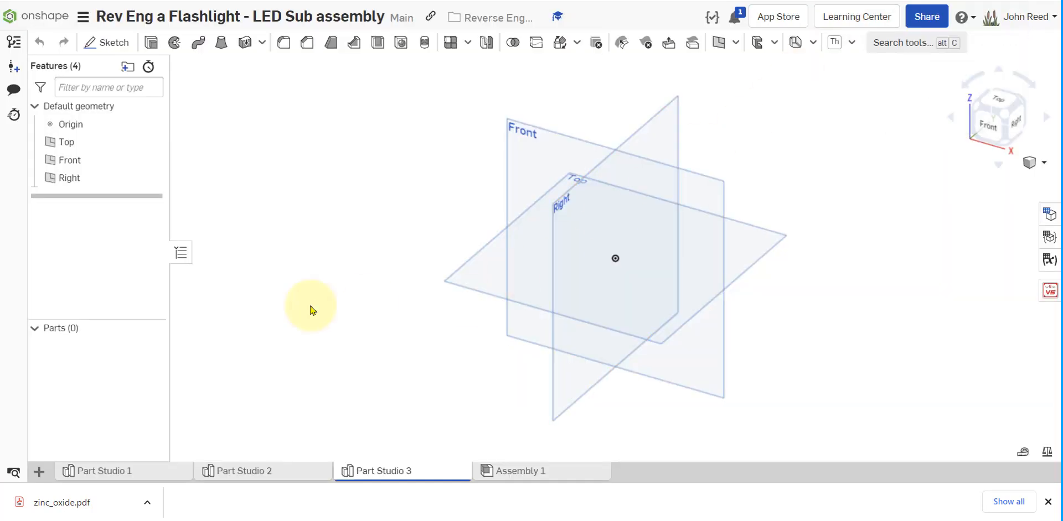
left_click(110, 44)
left_click(517, 129)
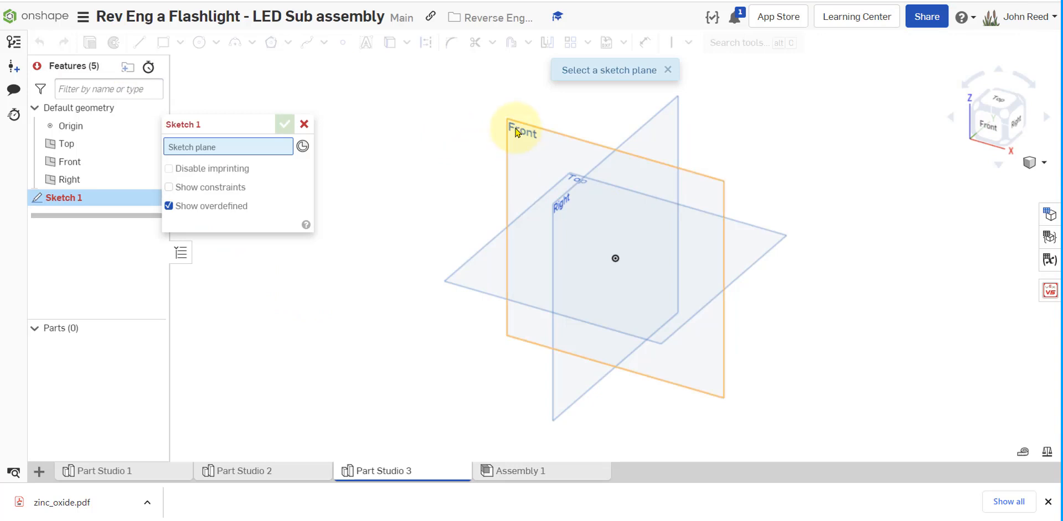
key("n")
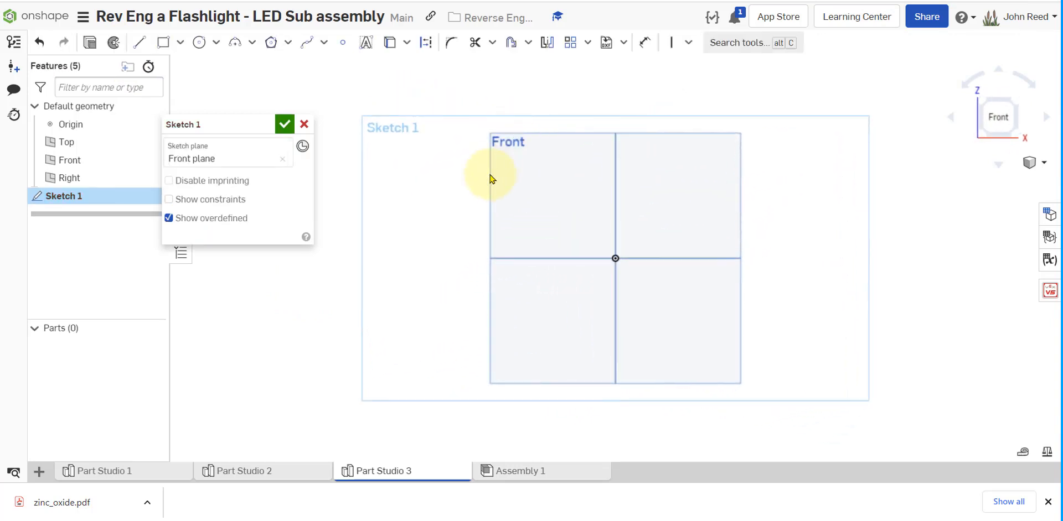
- Switch to the Kami scratchpad and trace the bent strip's underside in red from end to end on the side-view photo
left_click(188, 0)
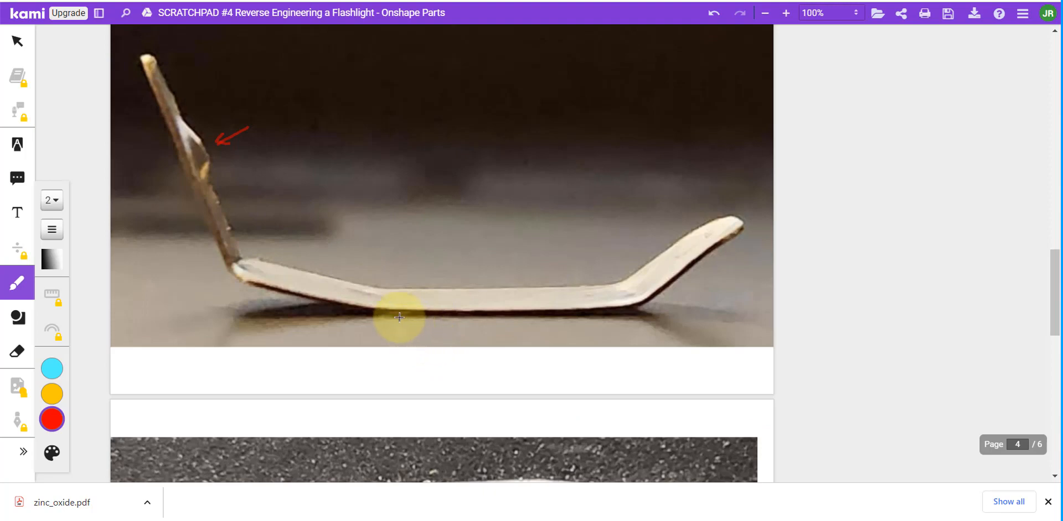
mouse_move(401, 314)
left_mouse_down()
mouse_move(635, 314)
mouse_move(743, 226)
left_mouse_up()
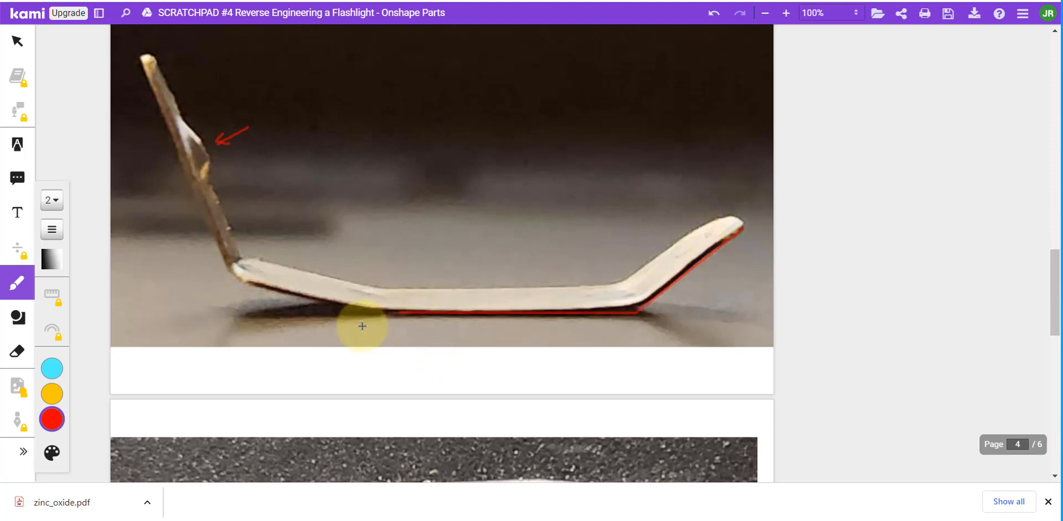
mouse_move(398, 314)
left_mouse_down()
mouse_move(239, 280)
mouse_move(146, 57)
left_mouse_up()
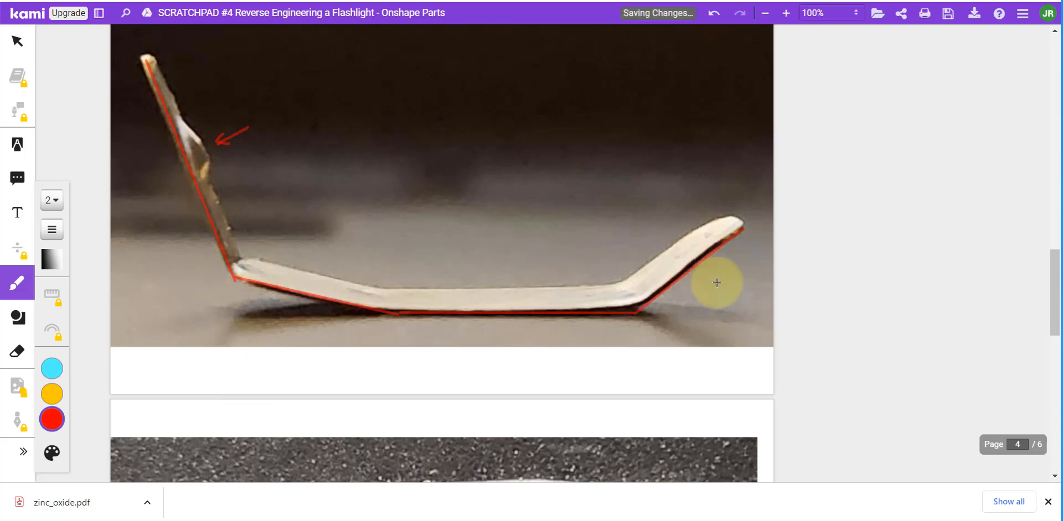
- Mark the angles of the three inclined segments with red arcs beside the traced profile
left_click_drag(703, 274, 710, 311)
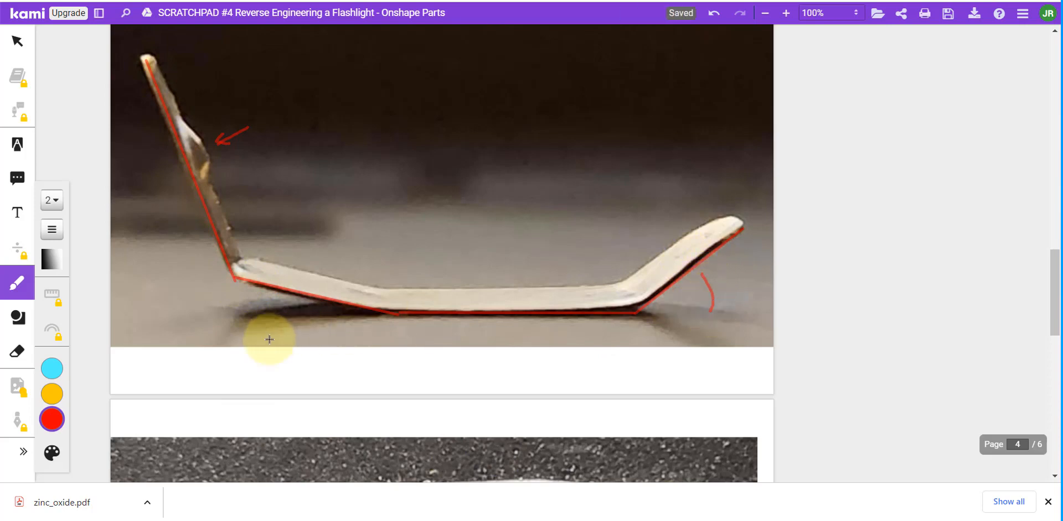
left_click_drag(269, 298, 264, 314)
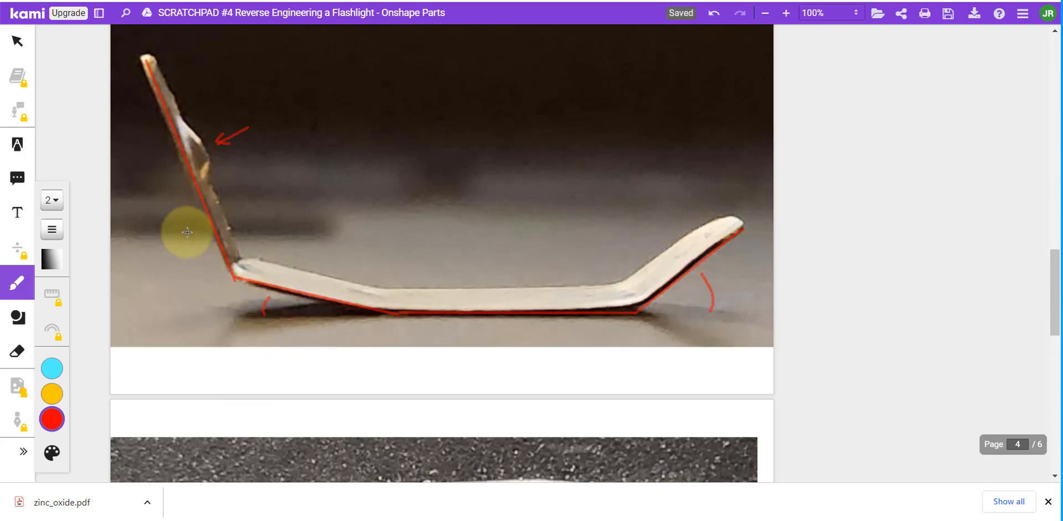
mouse_move(200, 233)
left_mouse_down()
mouse_move(180, 248)
mouse_move(169, 307)
left_mouse_up()
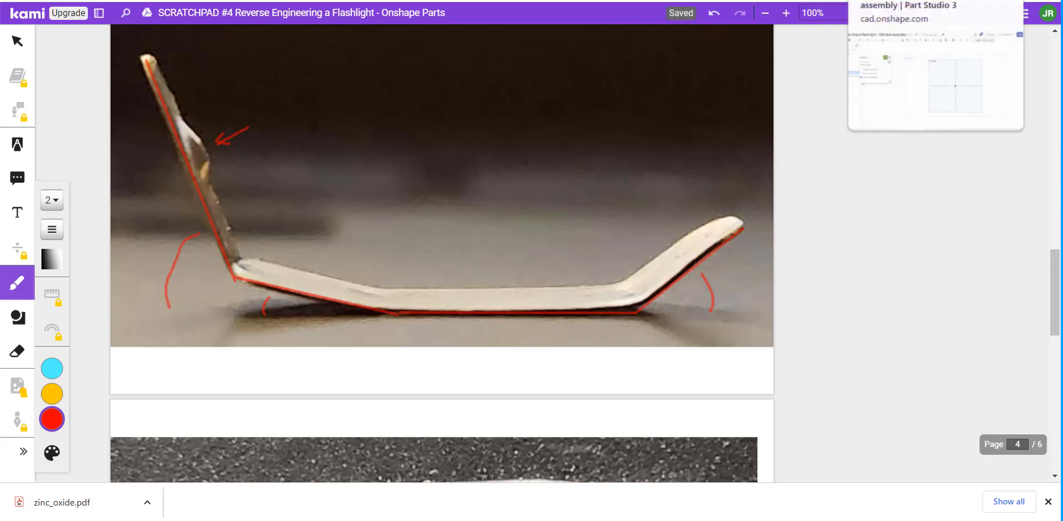
- Return to the Onshape sketch and draw a horizontal line from the origin toward positive X for the strip's flat section
left_click(872, 1)
left_click(139, 42)
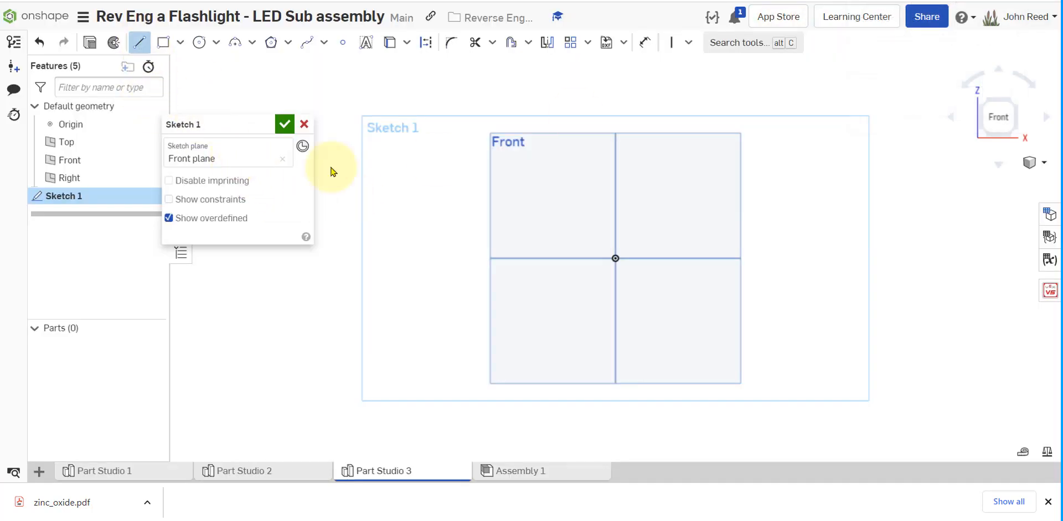
left_click(616, 259)
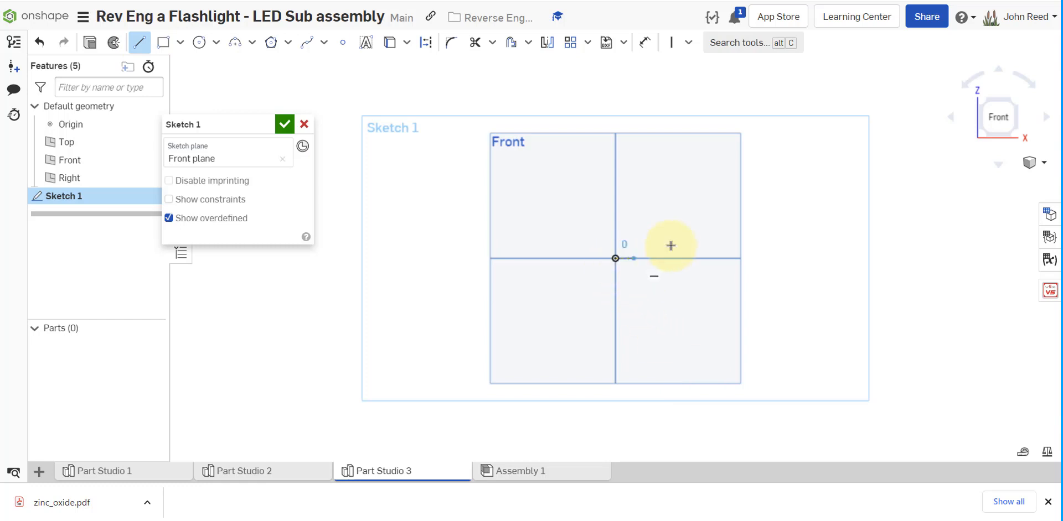
left_click(716, 260)
key("Escape")
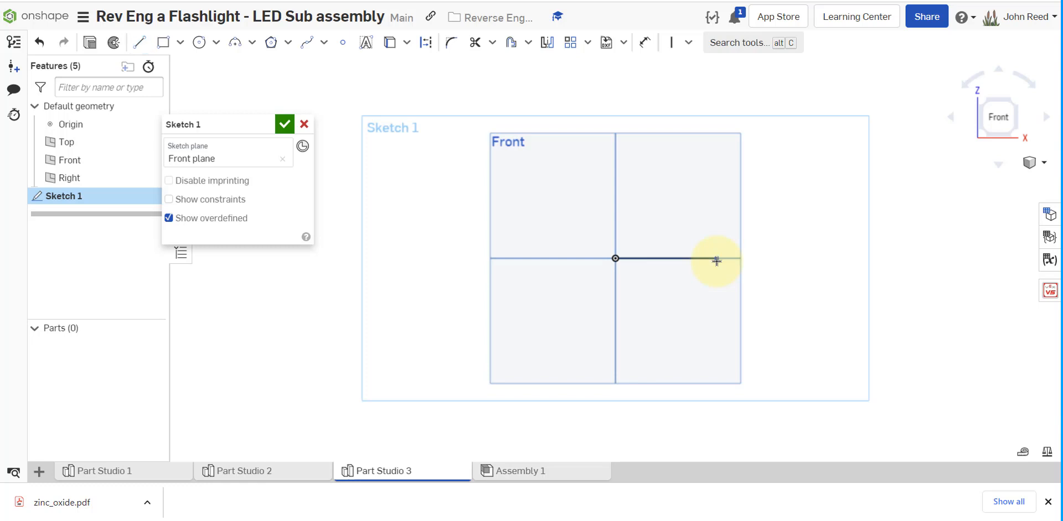
middle_click_drag(819, 333, 785, 344)
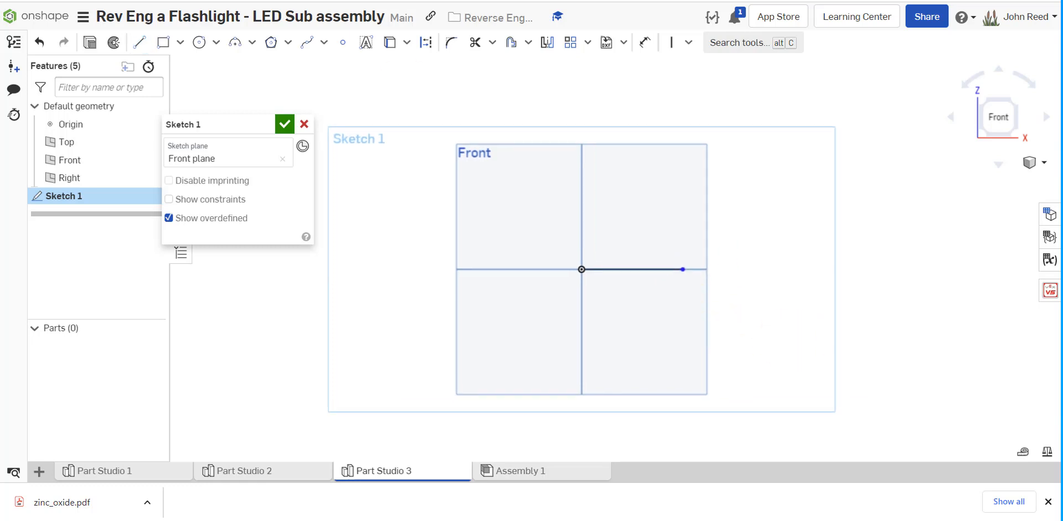
- Check the photo, and draw a line about 1.2 in long rising outward from the horizontal line's free end
left_click(244, 1)
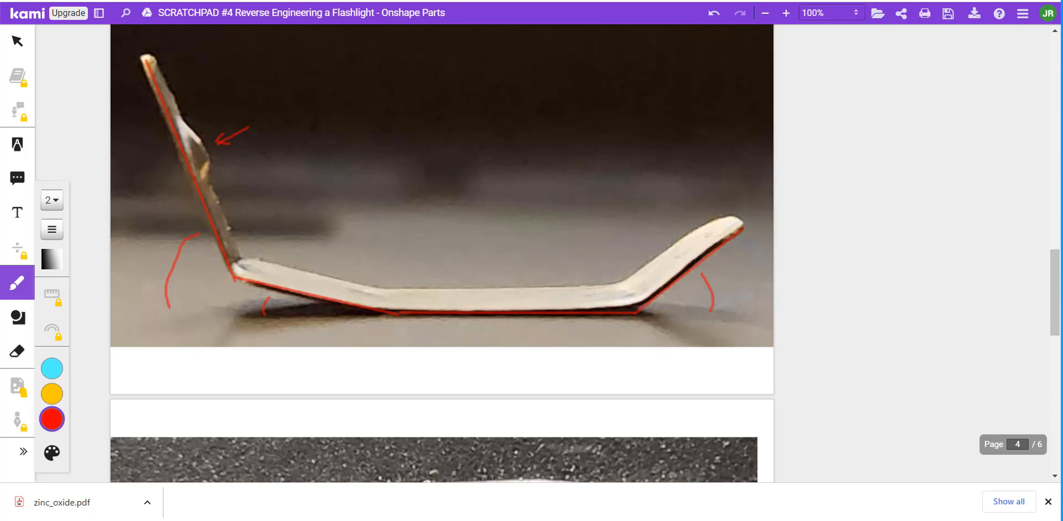
left_click(432, 1)
left_click(139, 43)
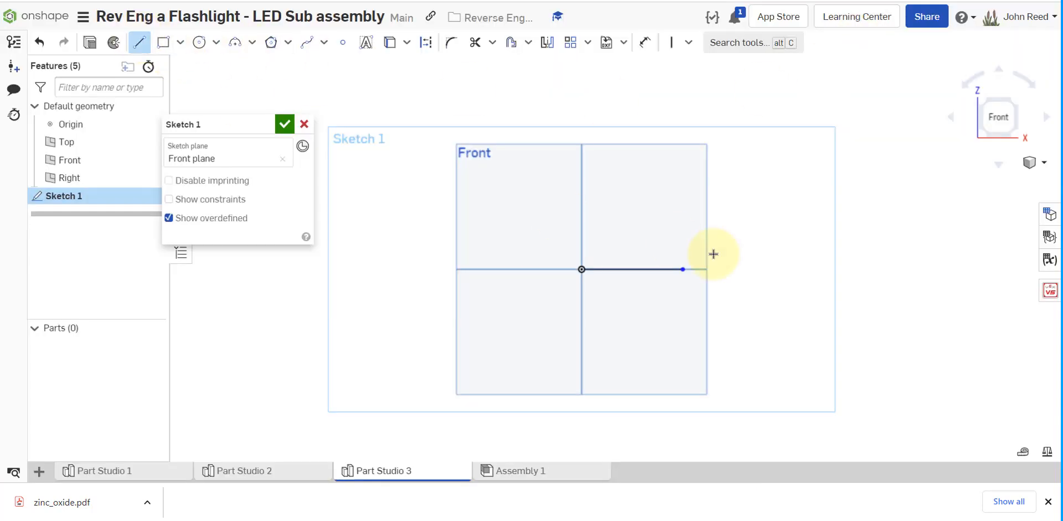
left_click(683, 269)
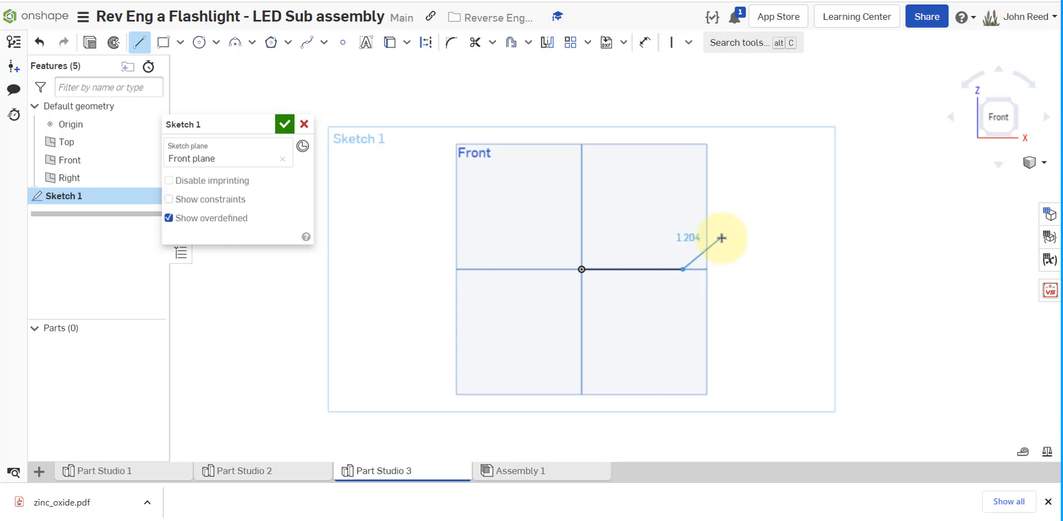
left_click(721, 238)
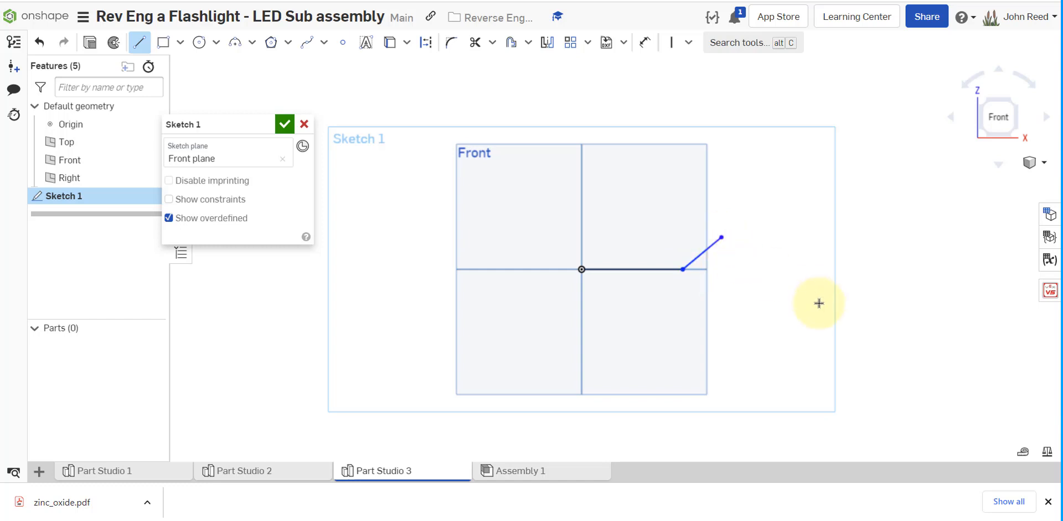
- Compare with the photo, and draw a gently rising line about 1.39 in long from the origin toward negative X
left_click(191, 1)
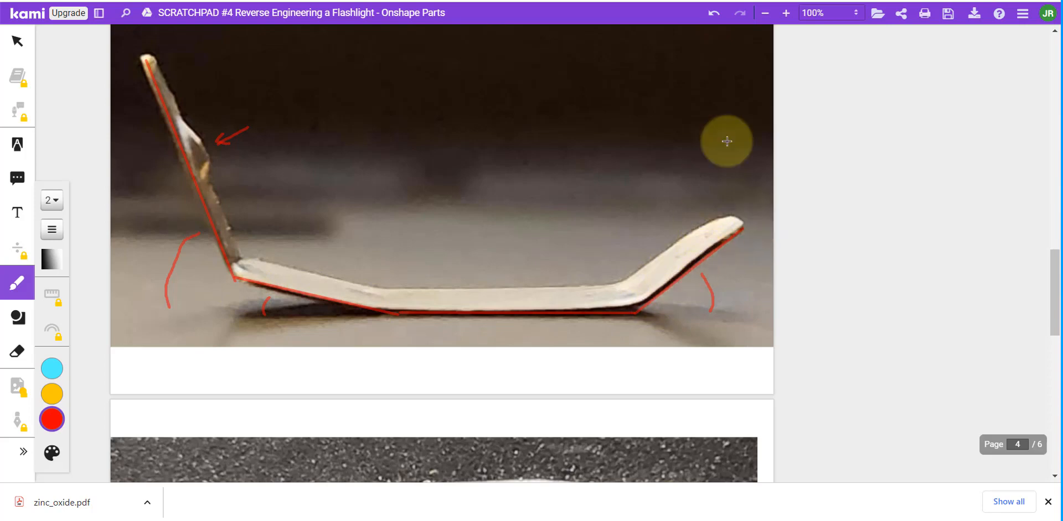
left_click(849, 1)
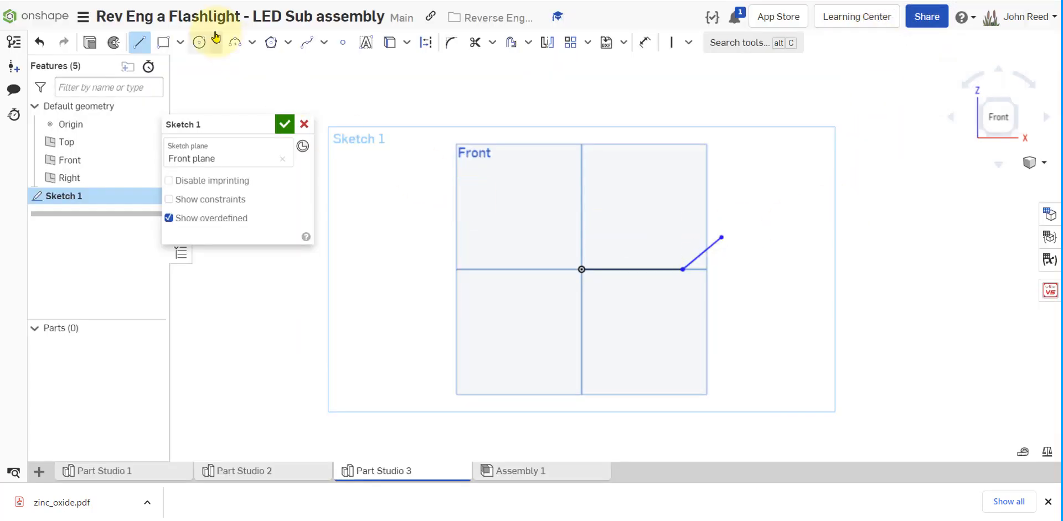
left_click(582, 270)
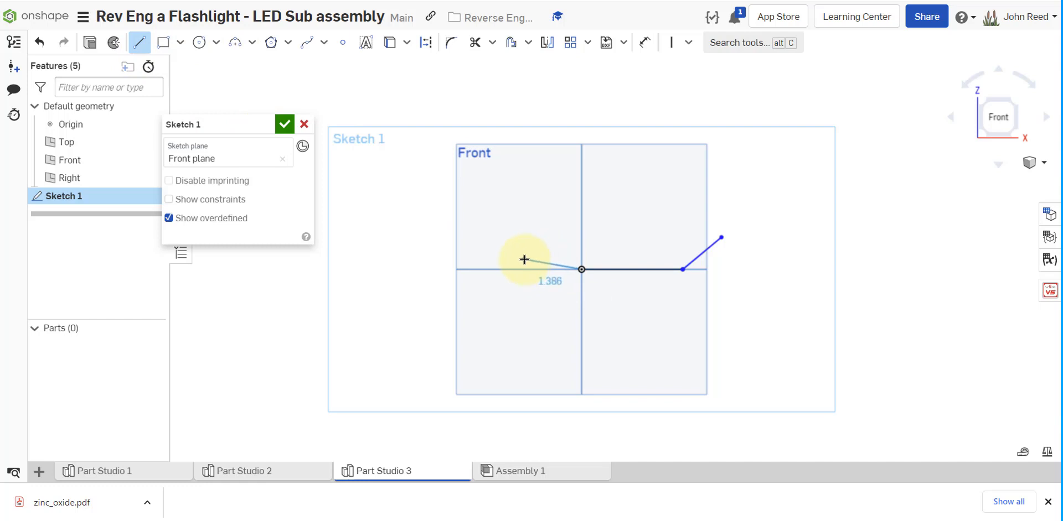
left_click(524, 259)
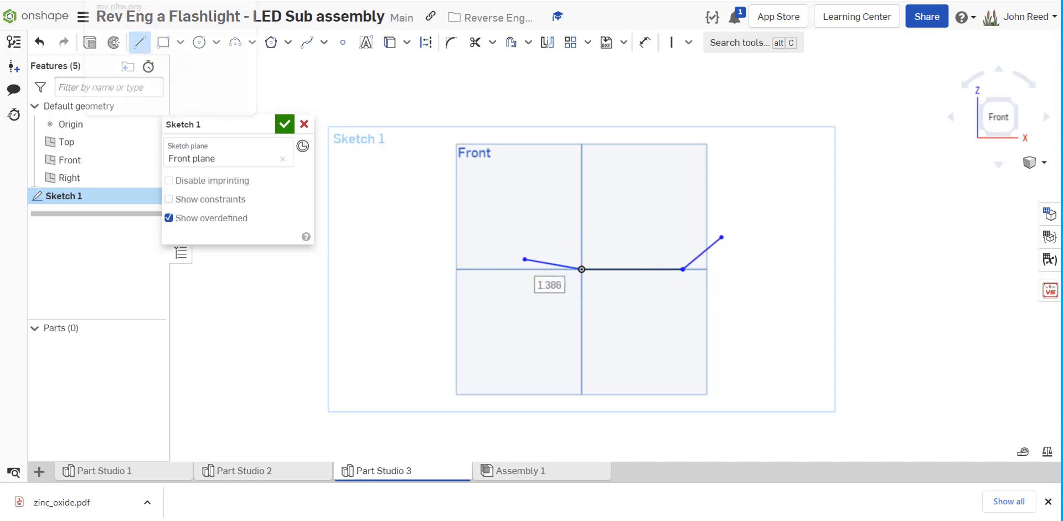
- Draw a steep line about 1.86 in long upward and outward from the shallow line's free end, following the photo, and finish the sketch
left_click(223, 1)
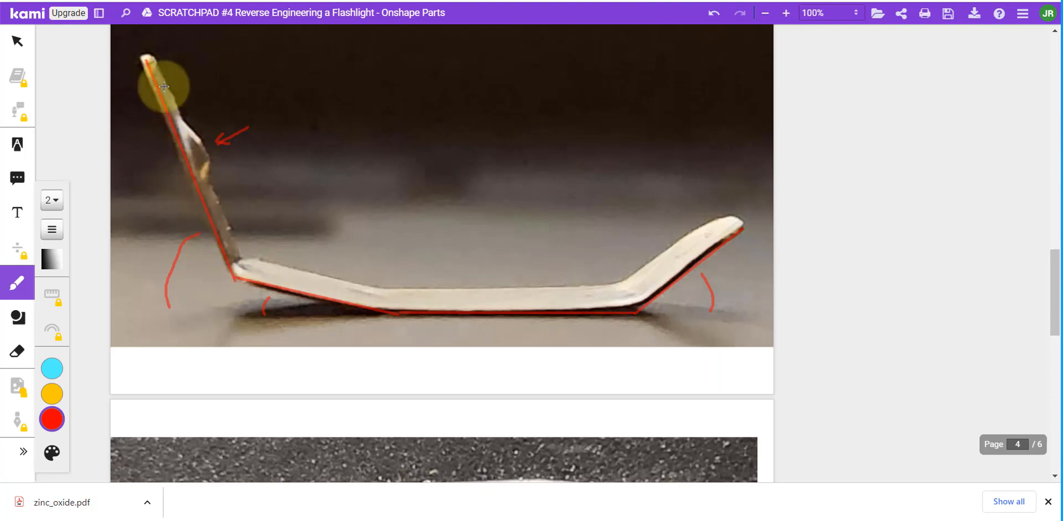
left_click(764, 1)
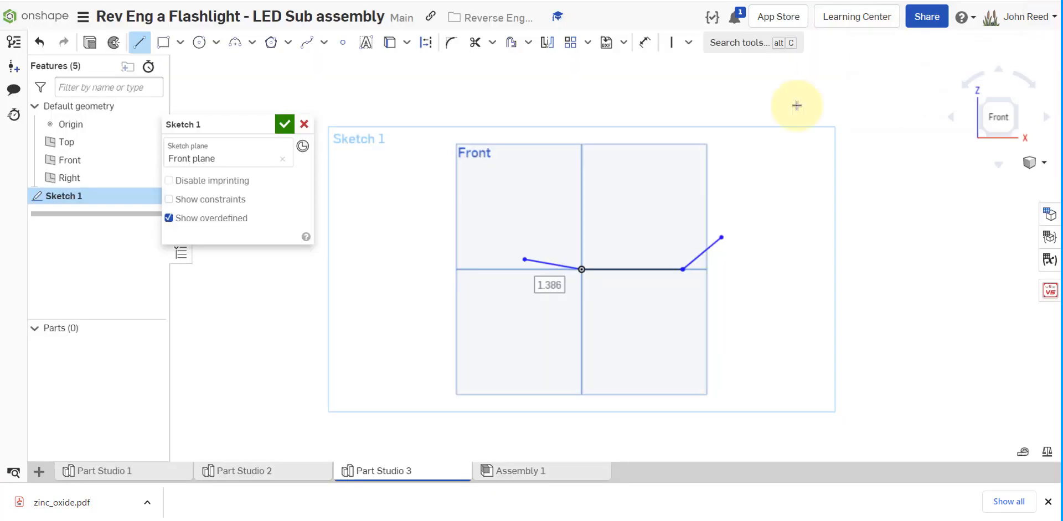
left_click(525, 259)
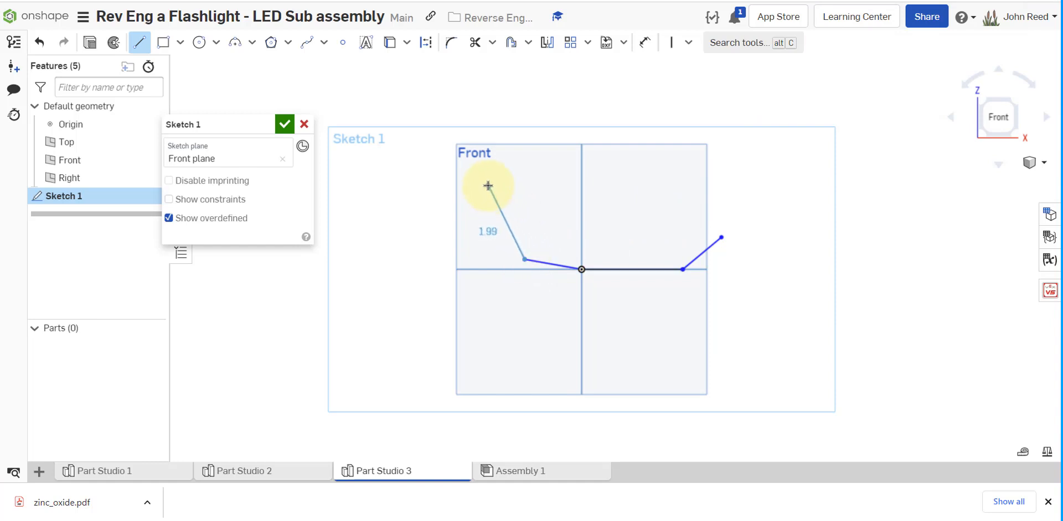
left_click(491, 190)
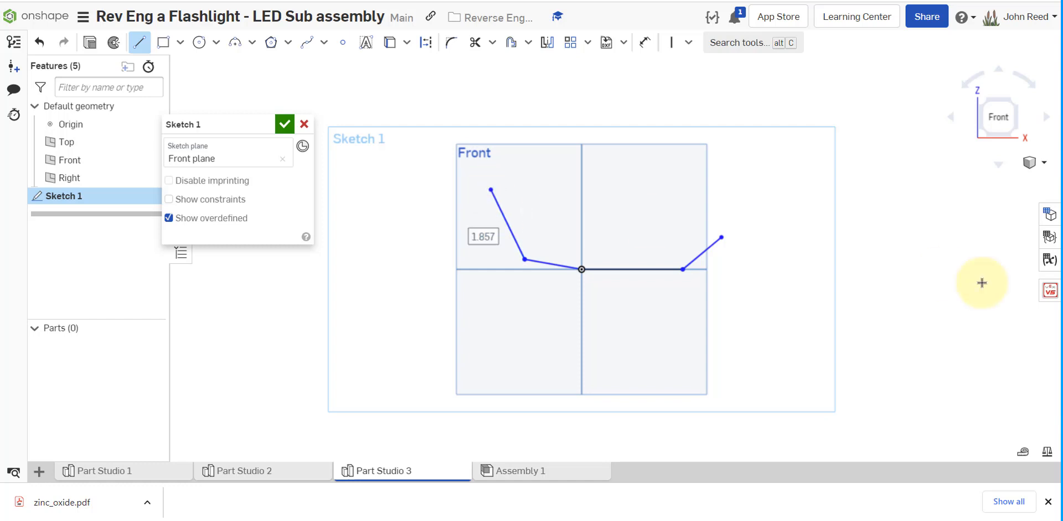
left_click(216, 1)
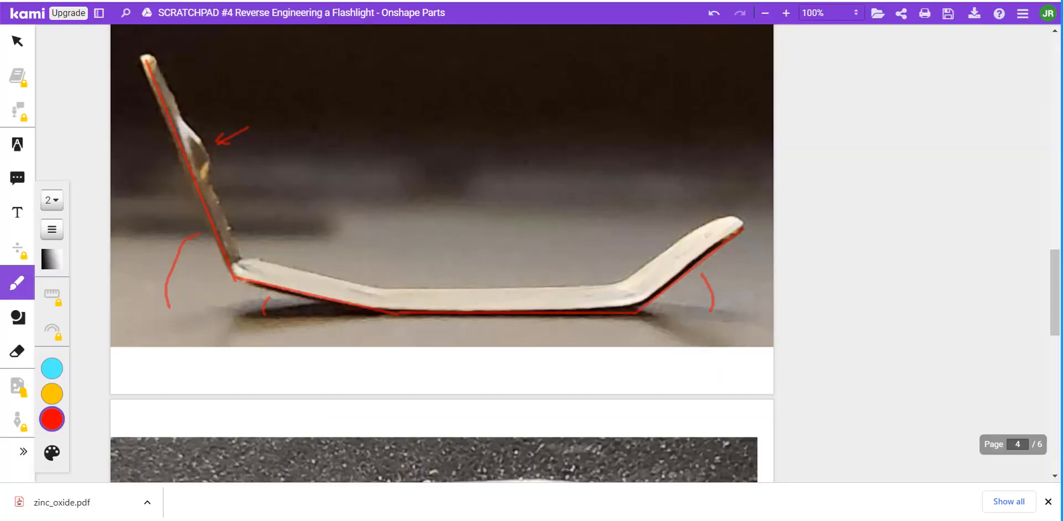
left_click(908, 0)
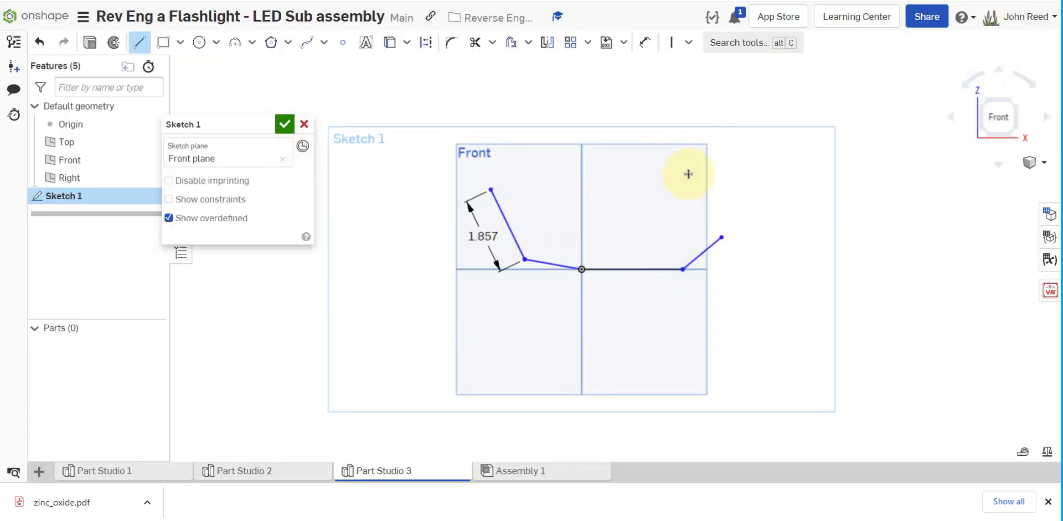
left_click(284, 125)
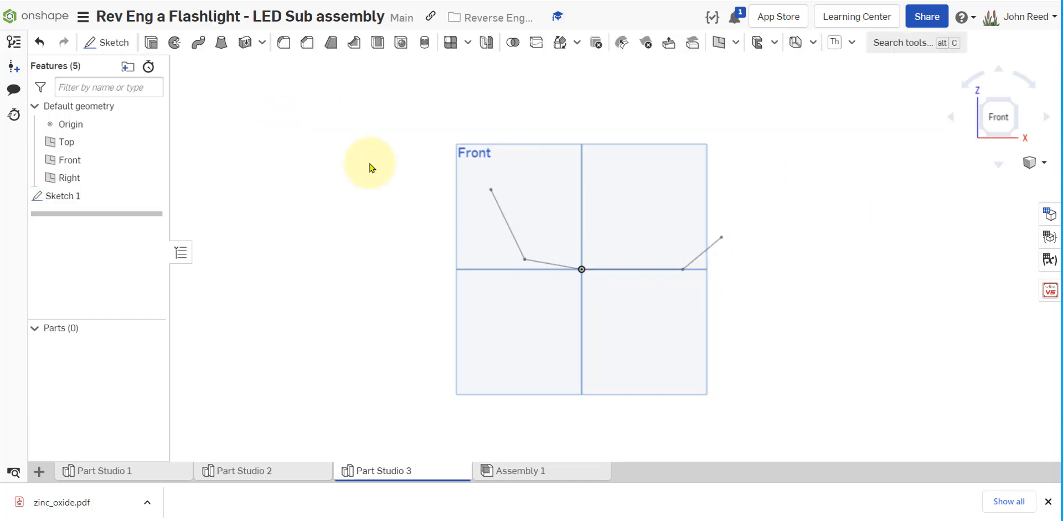
- Start a sheet metal model in Extrude mode and select all four lines of the side-profile sketch as the curves to extrude
mouse_move(832, 248)
right_mouse_down()
mouse_move(813, 263)
mouse_move(832, 265)
right_mouse_up()
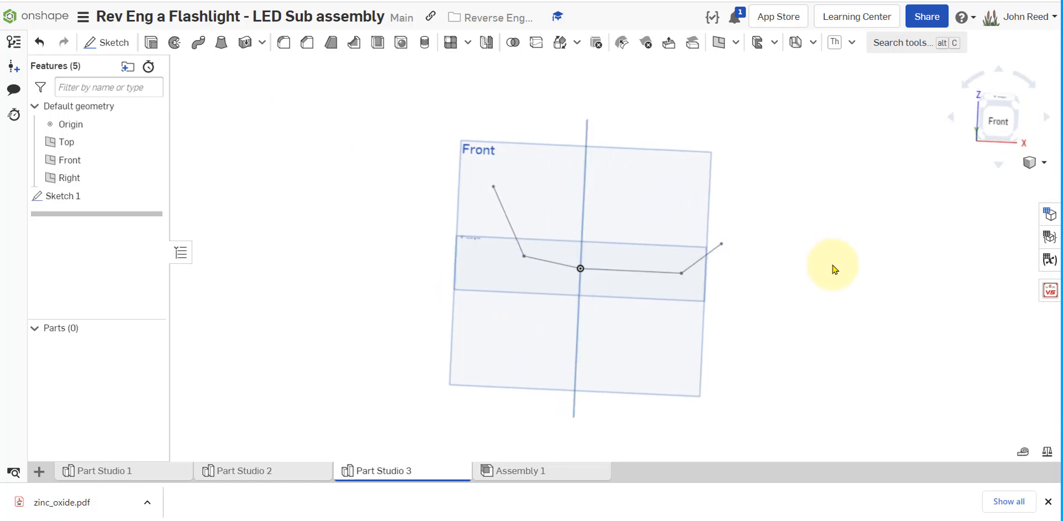
left_click(812, 44)
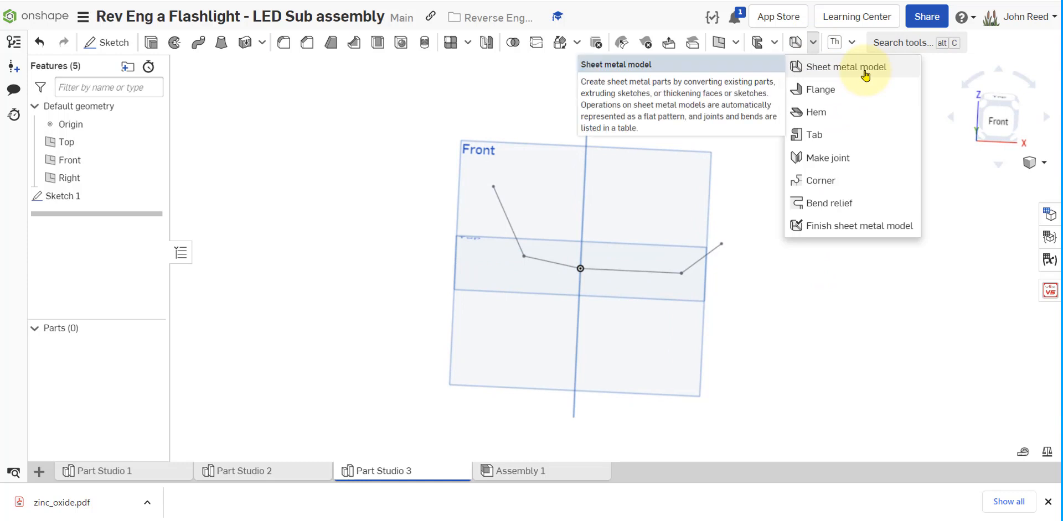
left_click(865, 76)
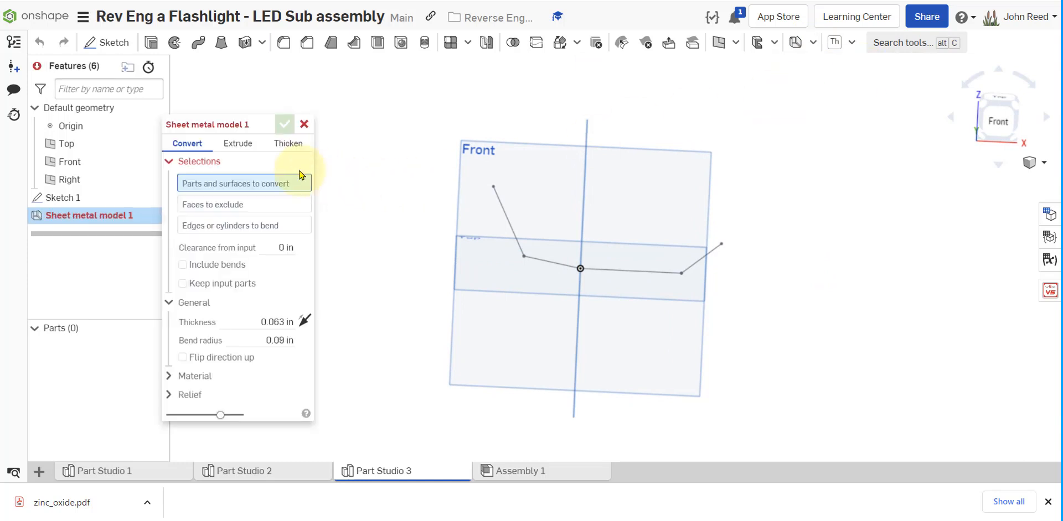
left_click(247, 147)
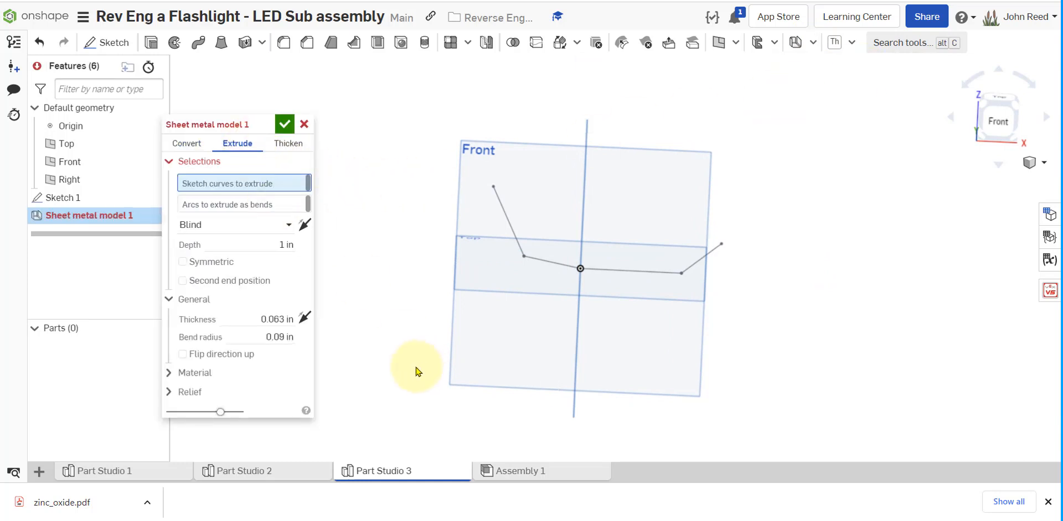
left_click(506, 221)
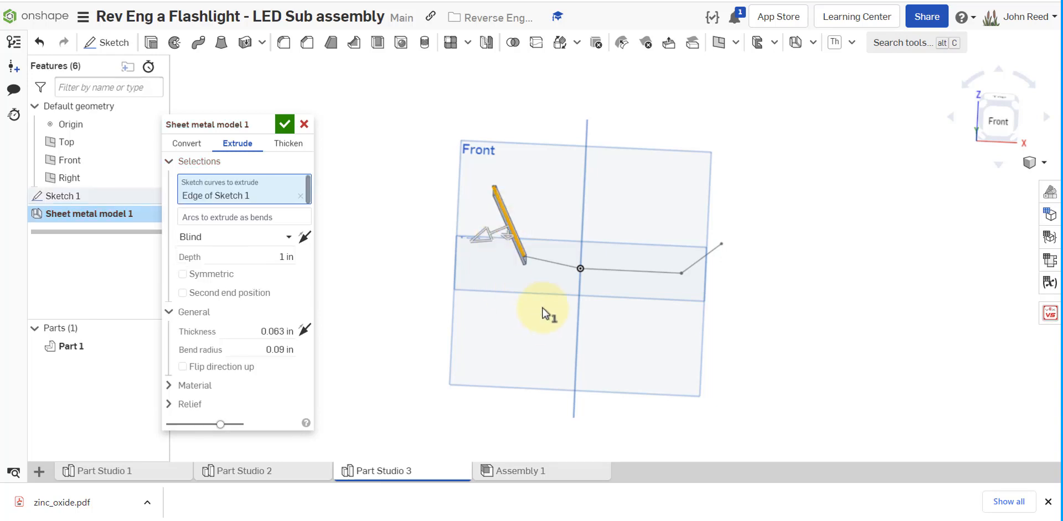
left_click(552, 264)
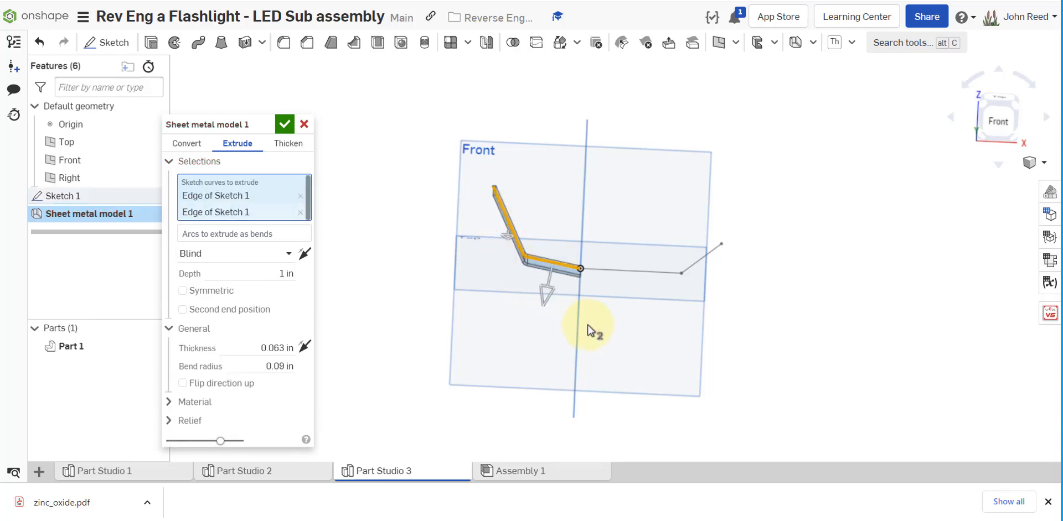
left_click(628, 270)
left_click(700, 264)
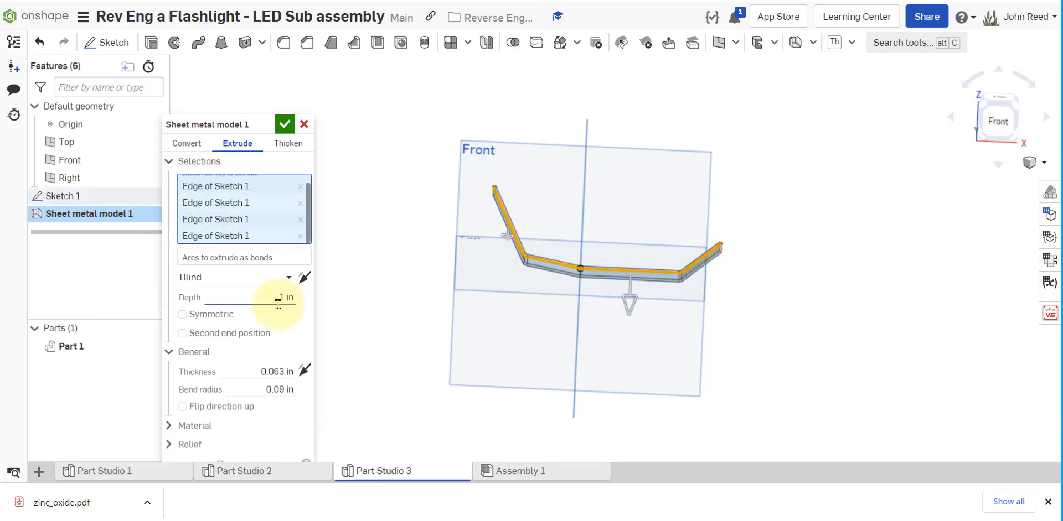
- Make the sheet metal extrusion symmetric, check the strip's width against the photo, set the depth to 1.5 in and accept the feature
left_click(199, 315)
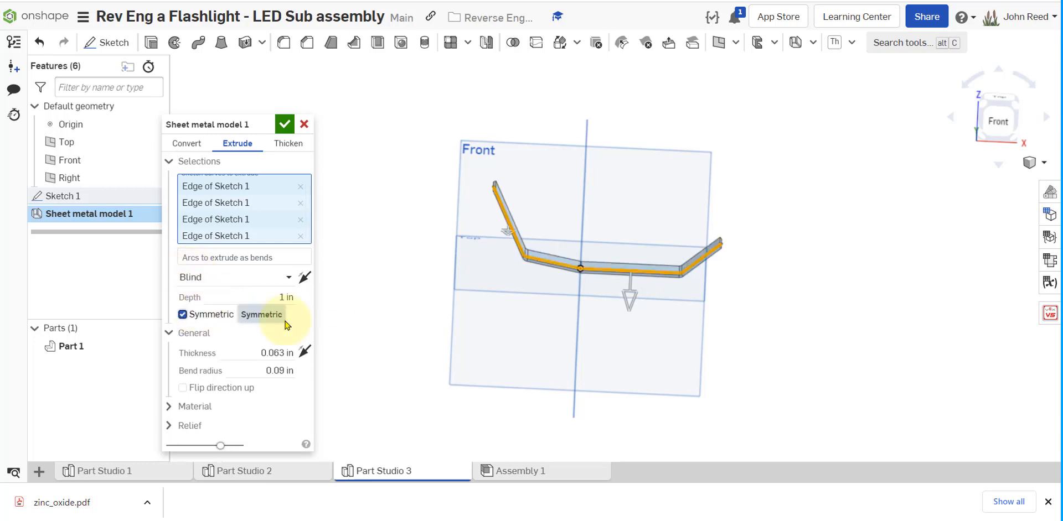
right_click_drag(772, 355, 818, 390)
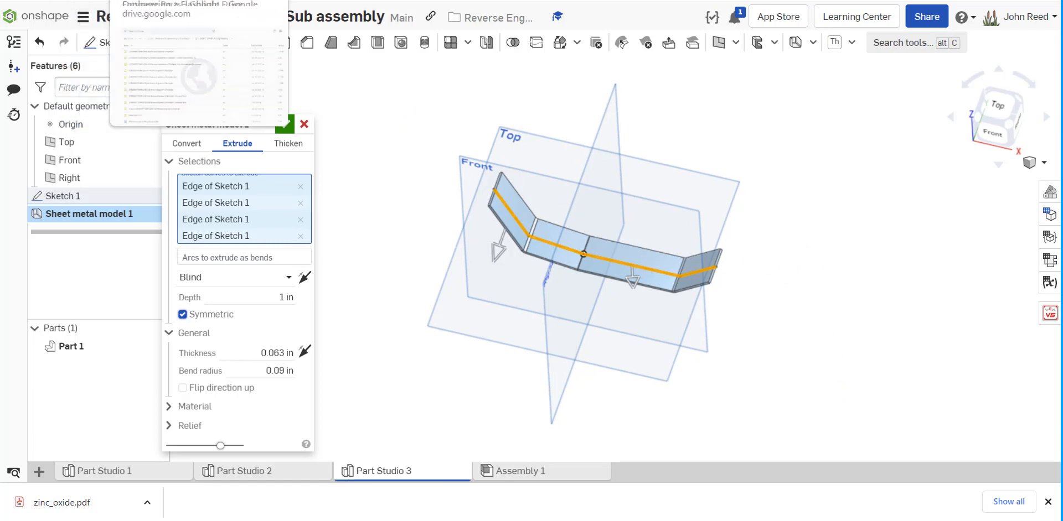
left_click(180, 0)
scroll(636, 230, "down", 5)
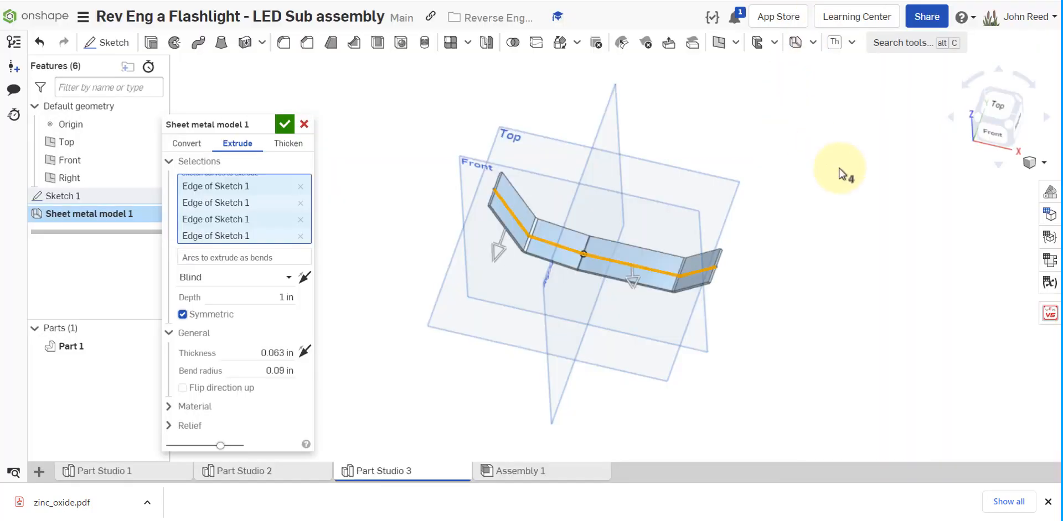
left_click(280, 296)
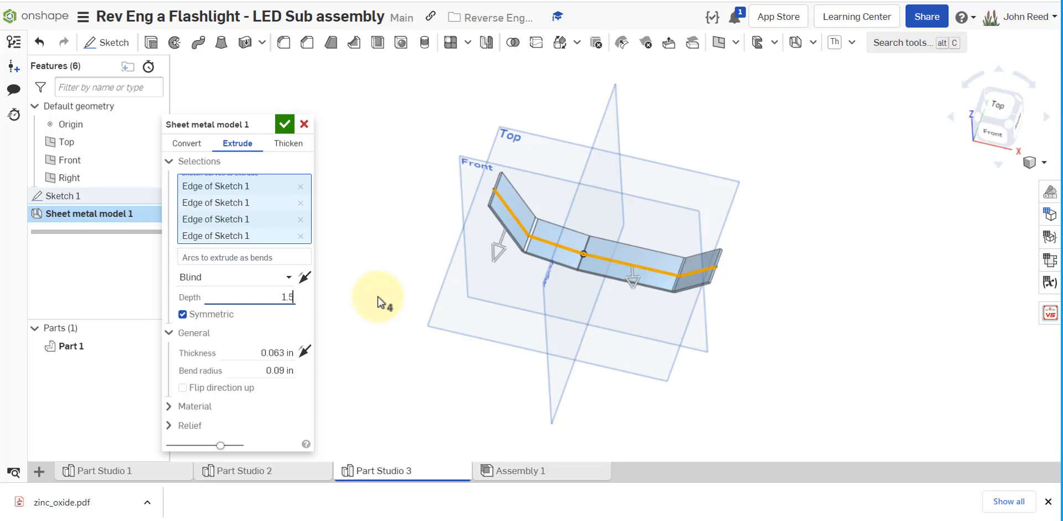
key("Return")
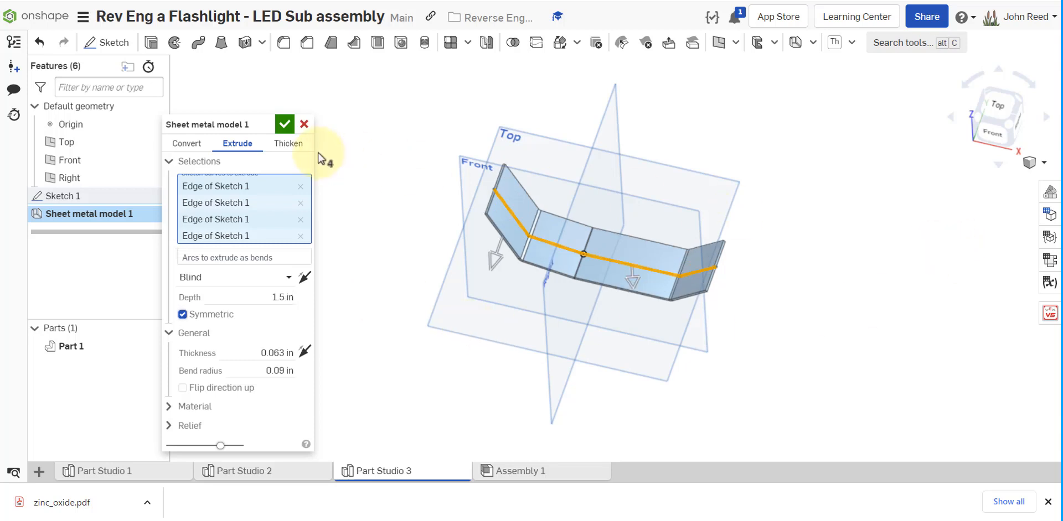
left_click(289, 132)
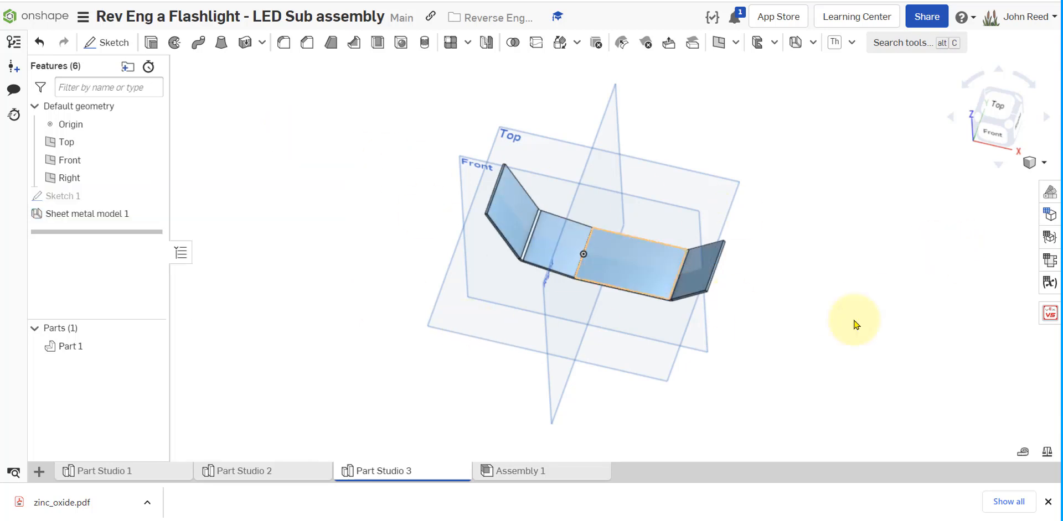
- Hide the default planes, switch to the Kami document to compare the strip with its perspective and side-view photos, and return to Onshape
right_click_drag(879, 314, 756, 343)
key("p")
left_click(243, 1)
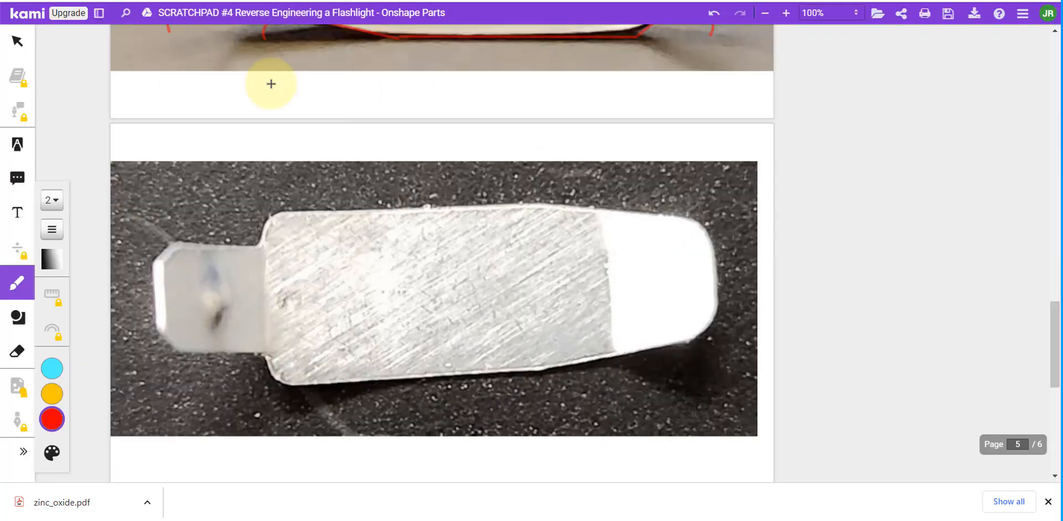
scroll(351, 189, "up", 9)
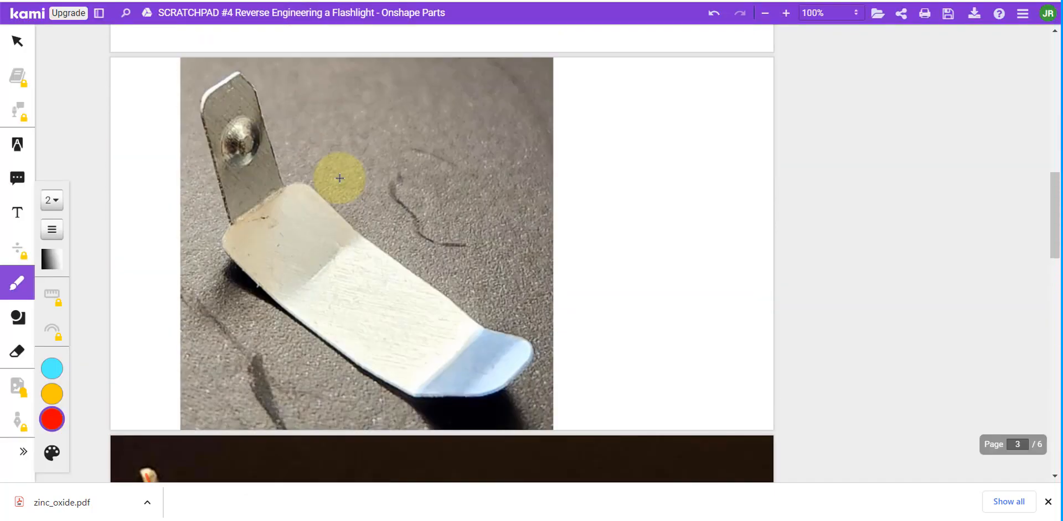
scroll(339, 178, "down", 6)
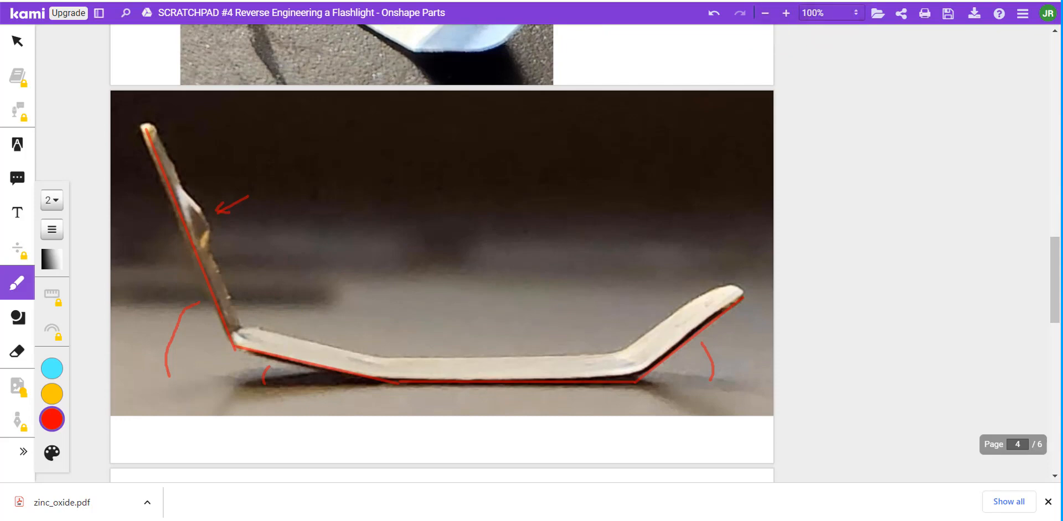
left_click(354, 1)
right_click_drag(847, 227, 853, 260)
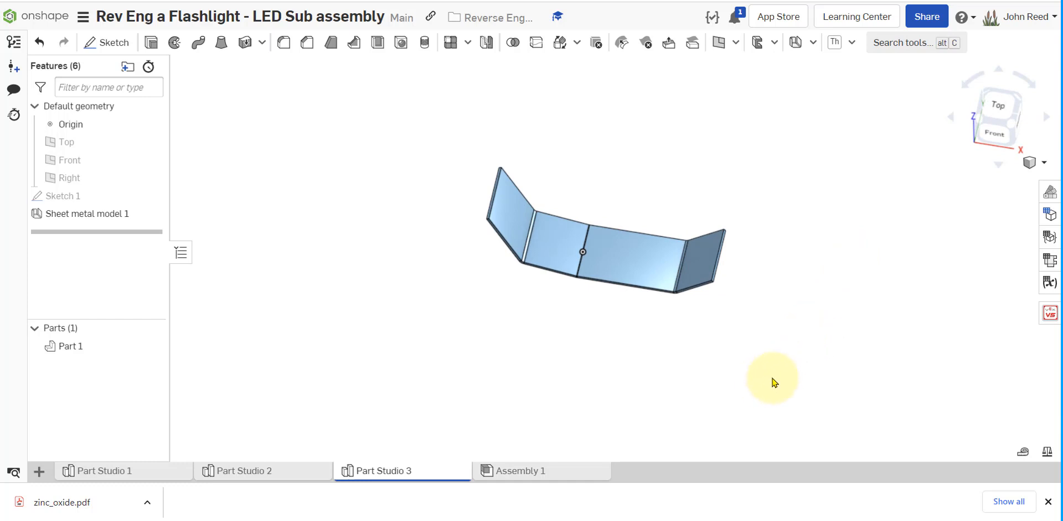
- Open the sheet metal table and flat pattern, widen the view to examine the bend radii, angles and unfolded strip, and close it
middle_click_drag(744, 346, 605, 351)
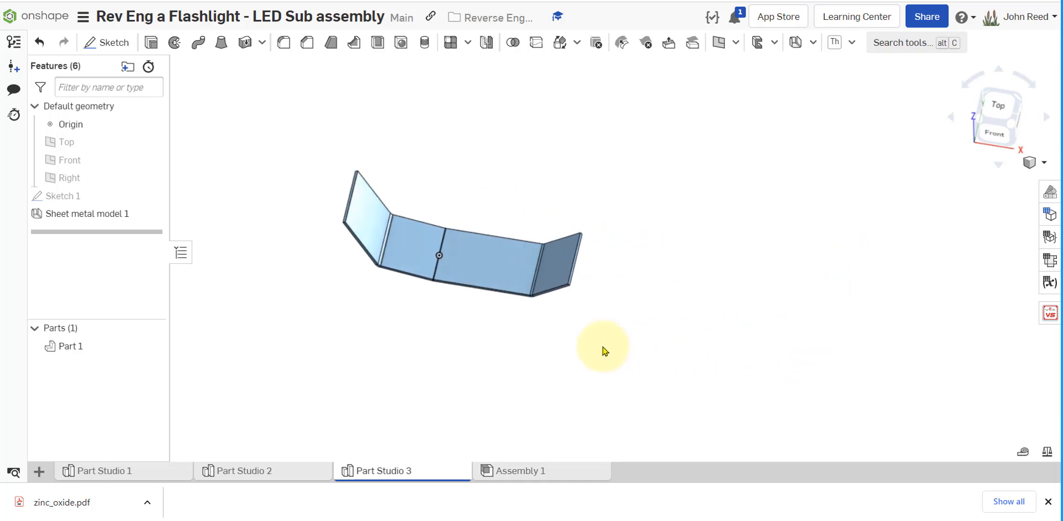
left_click(1054, 265)
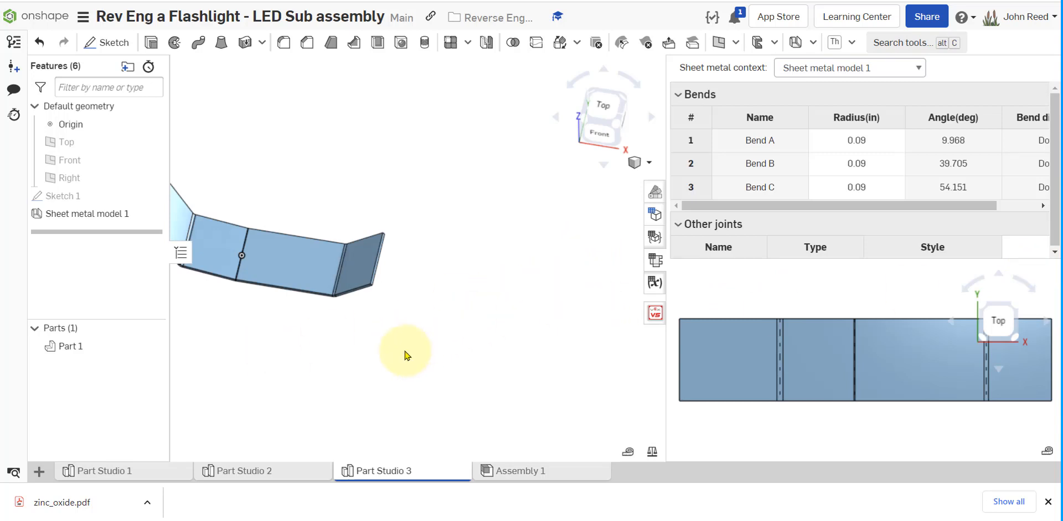
middle_click_drag(404, 355, 489, 349)
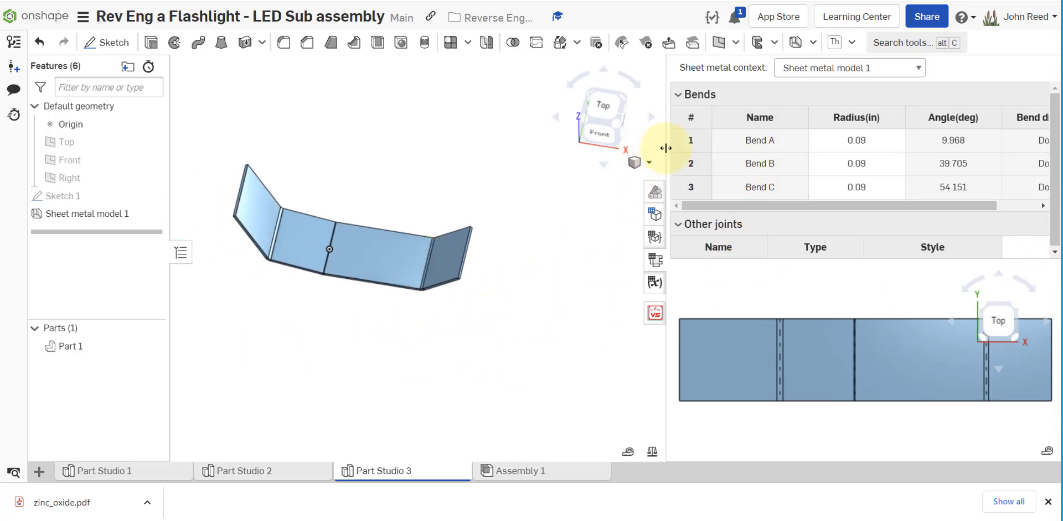
left_click_drag(666, 147, 636, 147)
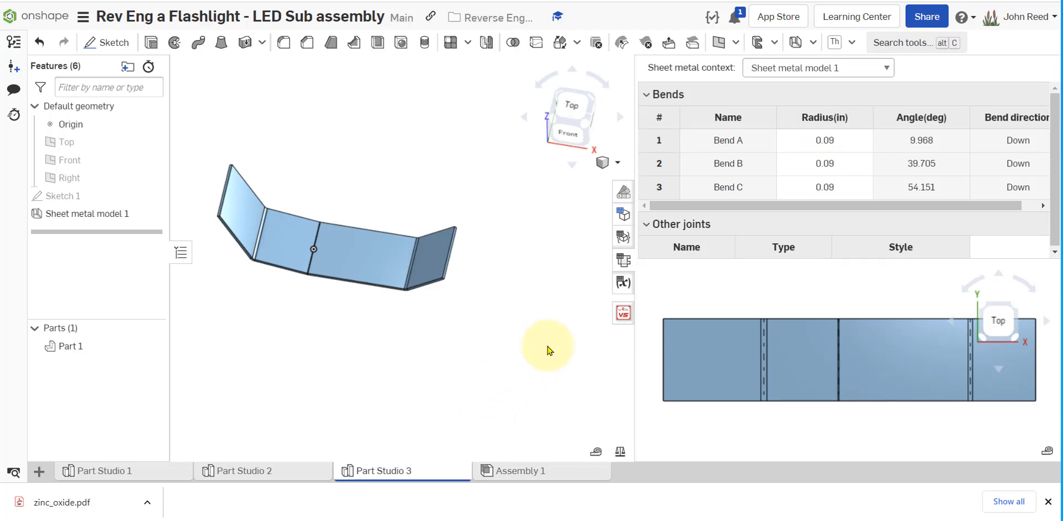
left_click(623, 260)
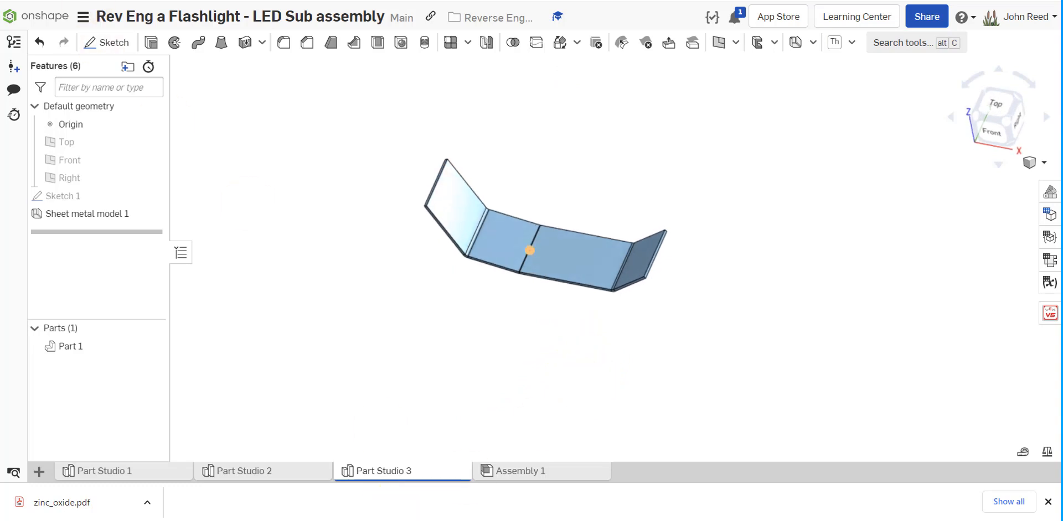
- Switch to the top-view photo in Kami, circle the strip's narrow end tab in red and mark the material missing along both its sides
key("alt+Tab")
scroll(490, 310, "down", 5)
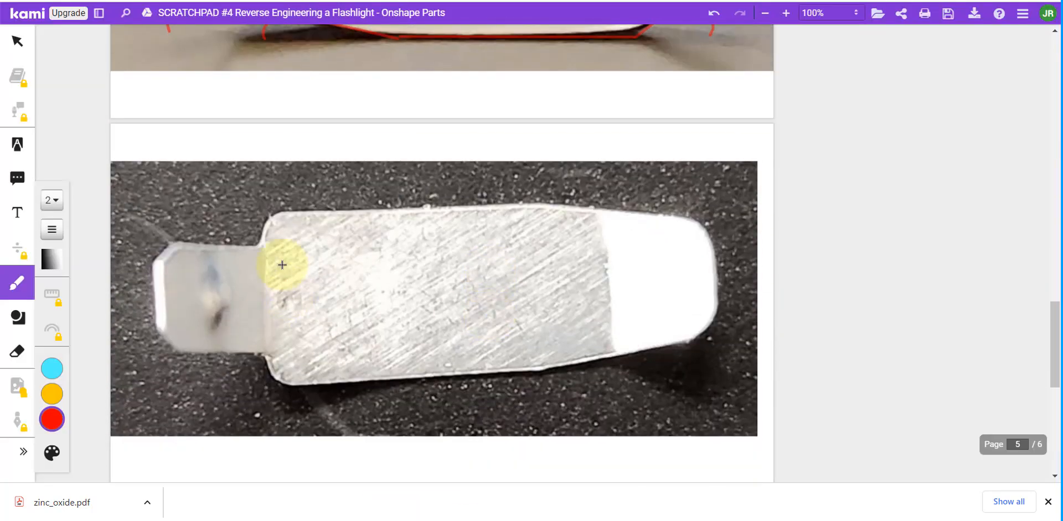
mouse_move(281, 255)
left_mouse_down()
mouse_move(209, 230)
mouse_move(150, 261)
mouse_move(149, 351)
mouse_move(247, 365)
left_mouse_up()
mouse_move(285, 323)
left_mouse_down()
mouse_move(271, 238)
mouse_move(216, 228)
mouse_move(233, 228)
left_mouse_up()
mouse_move(254, 368)
left_mouse_down()
mouse_move(197, 377)
mouse_move(230, 375)
left_mouse_up()
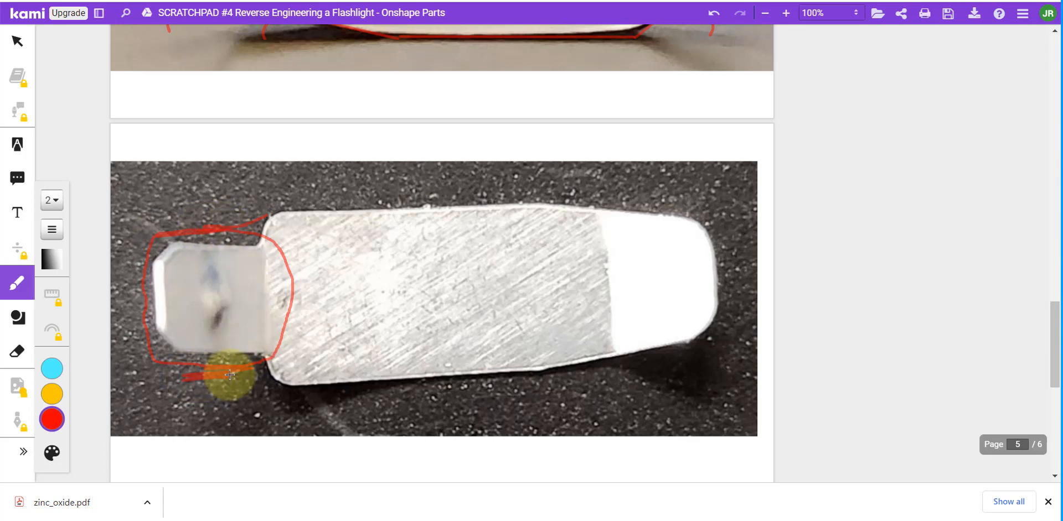
- Return to Onshape, start a new sketch on the inner face of the steep end section and view it straight on
left_click(856, 0)
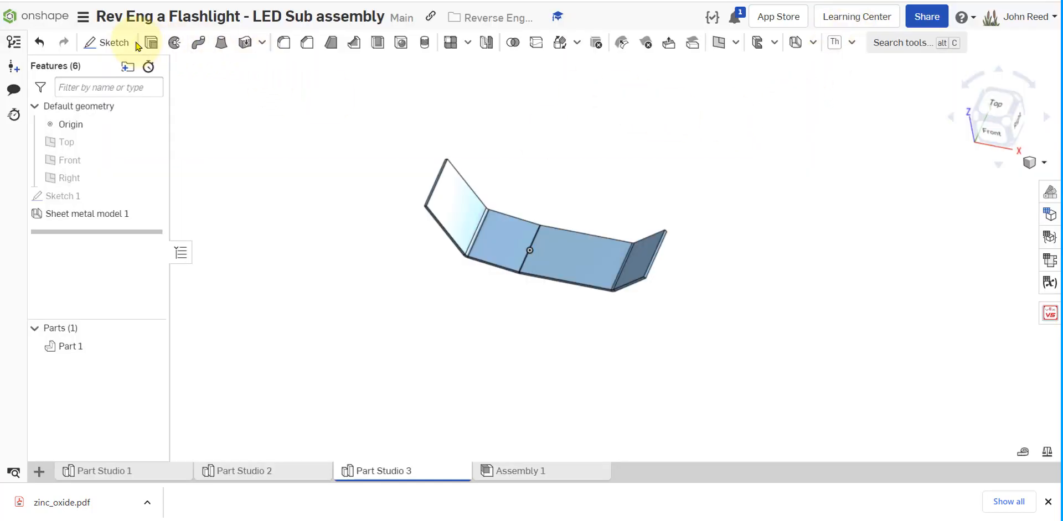
left_click(105, 43)
left_click(452, 207)
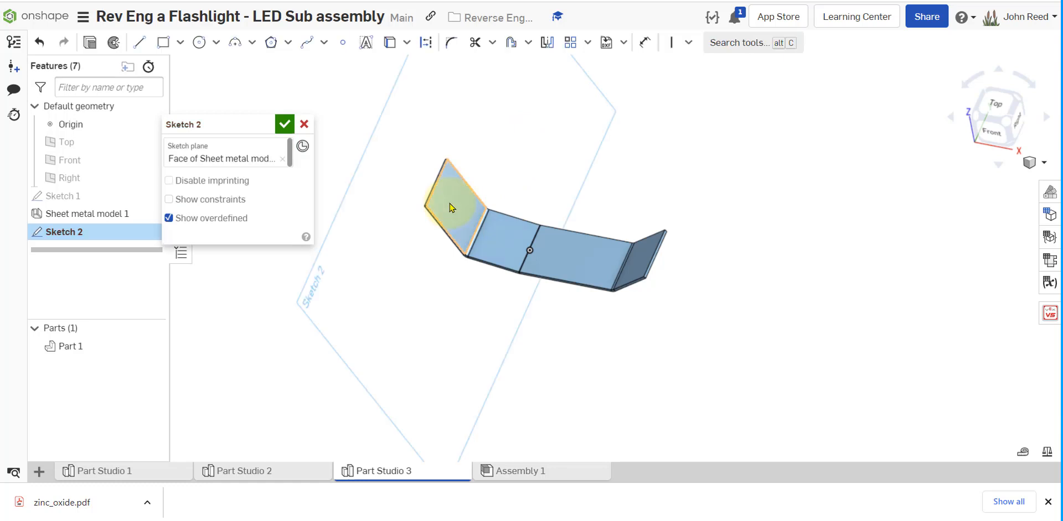
key("n")
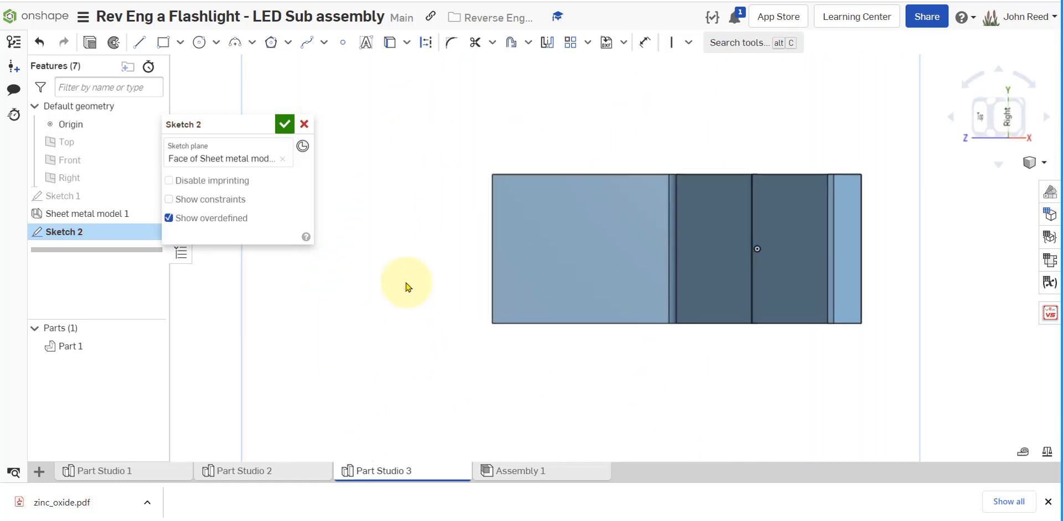
- Draw a rectangle from the face's upper outer corner along its long edge, dimensioned 1.501 in long and 0.494 in wide
left_click(162, 43)
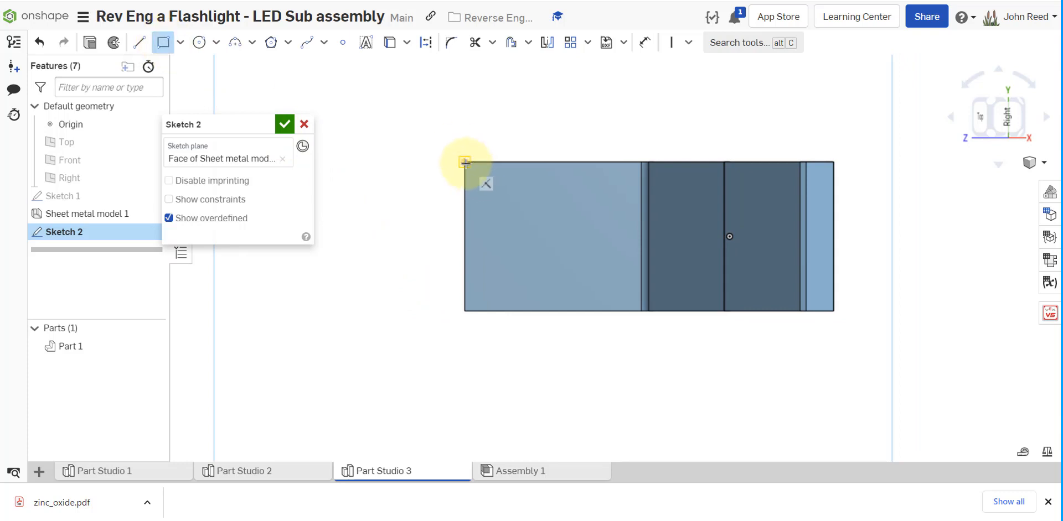
left_click(465, 161)
left_click(614, 212)
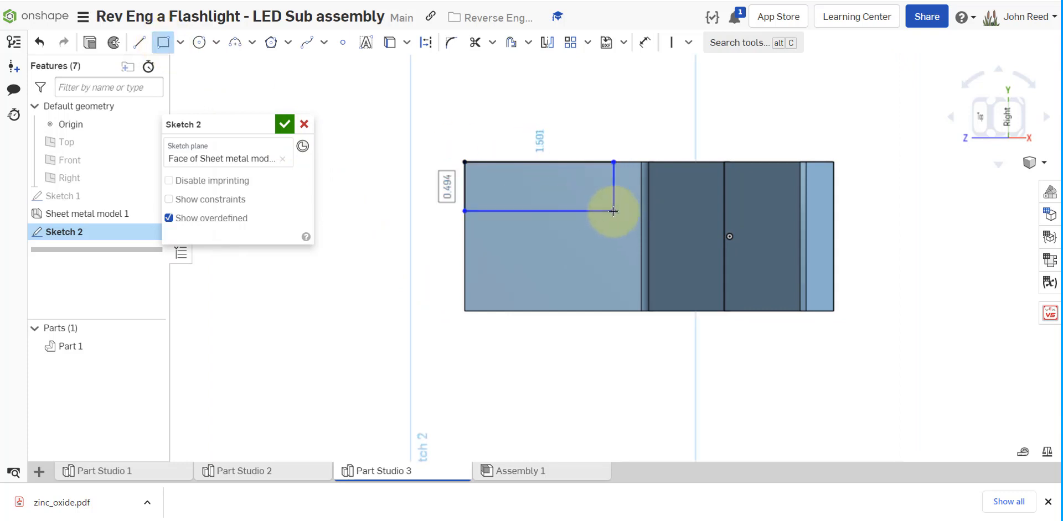
key("Return")
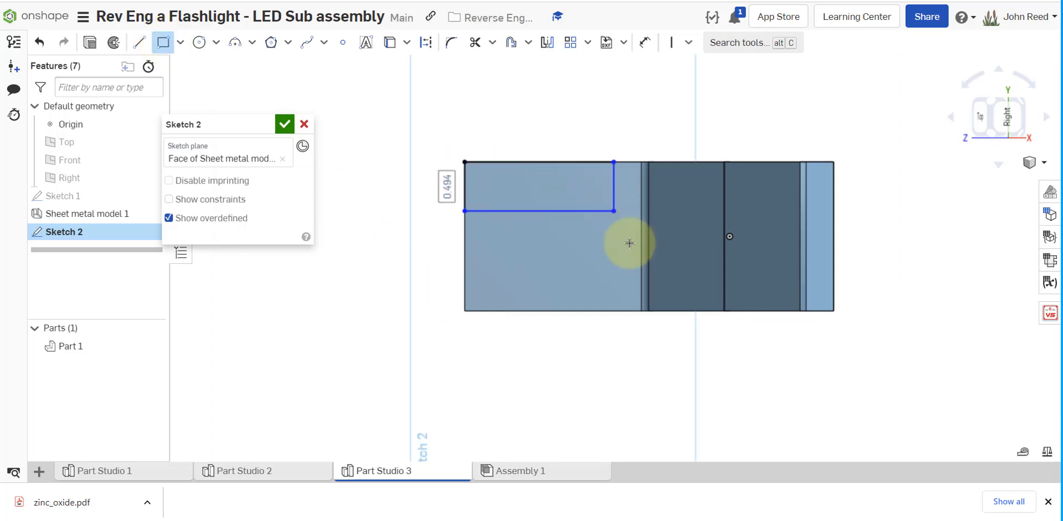
key("Return")
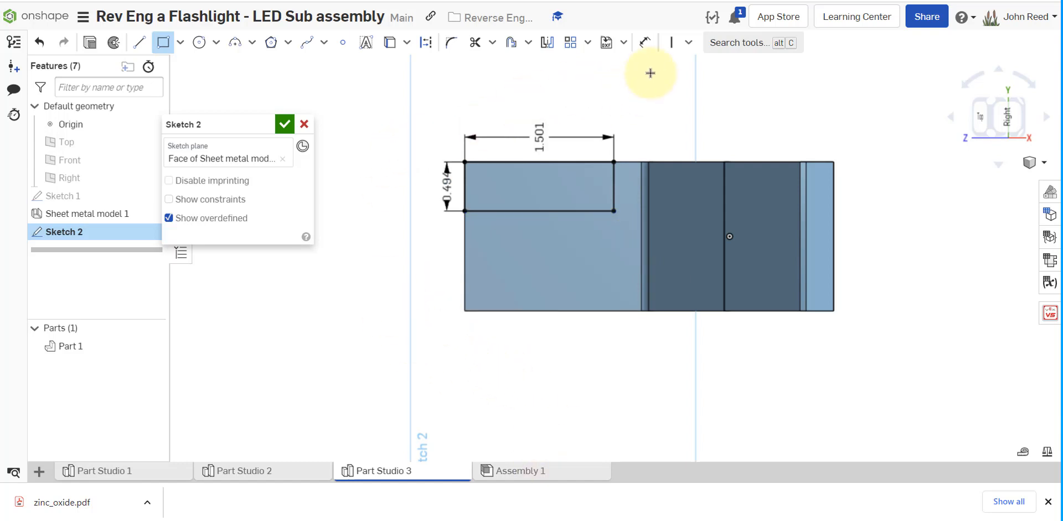
- Draw a horizontal construction line from the midpoint of the face's outer edge inward, about as long as the rectangle
left_click(140, 43)
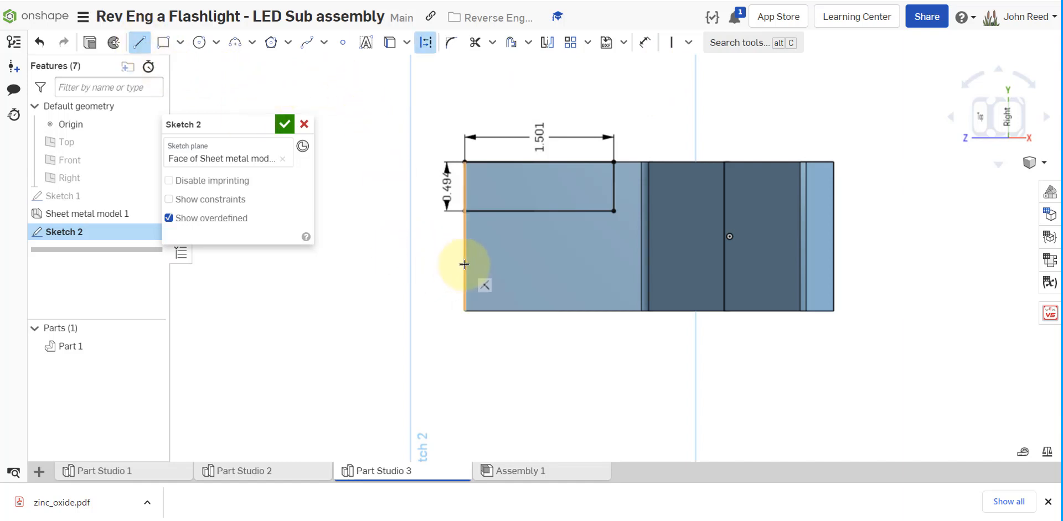
left_click(465, 237)
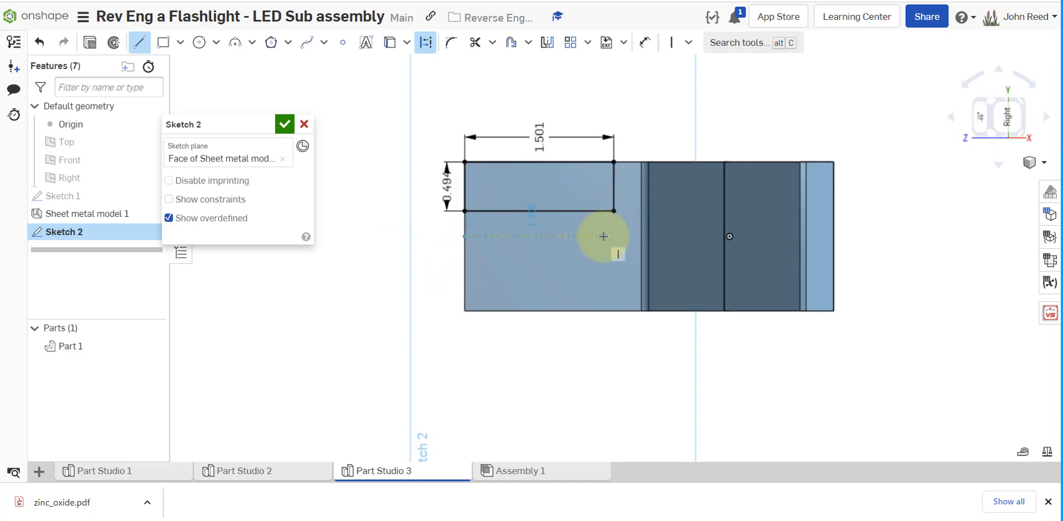
left_click(609, 235)
key("Escape")
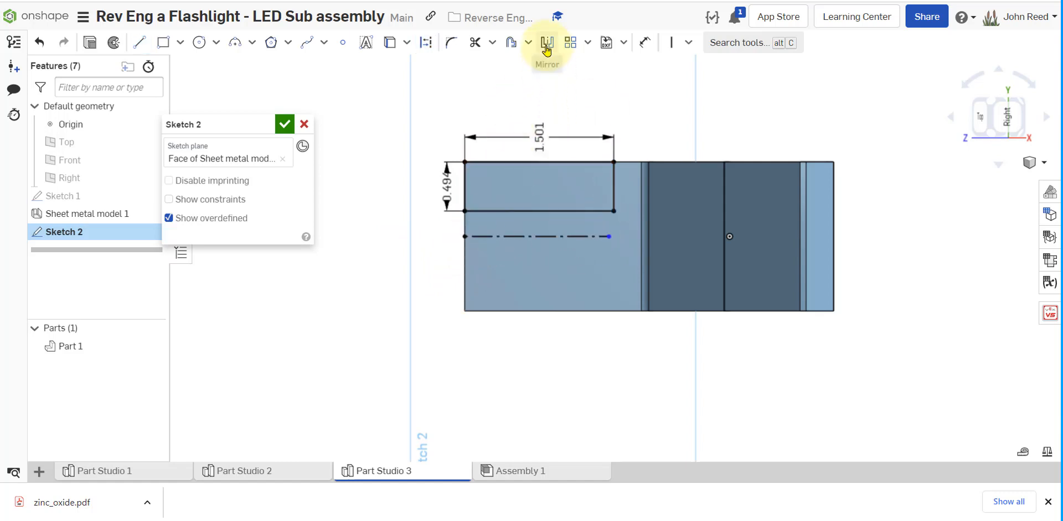
- Mirror the rectangle's lines across the horizontal construction line to the opposite side of the end face and finish the sketch
left_click(547, 42)
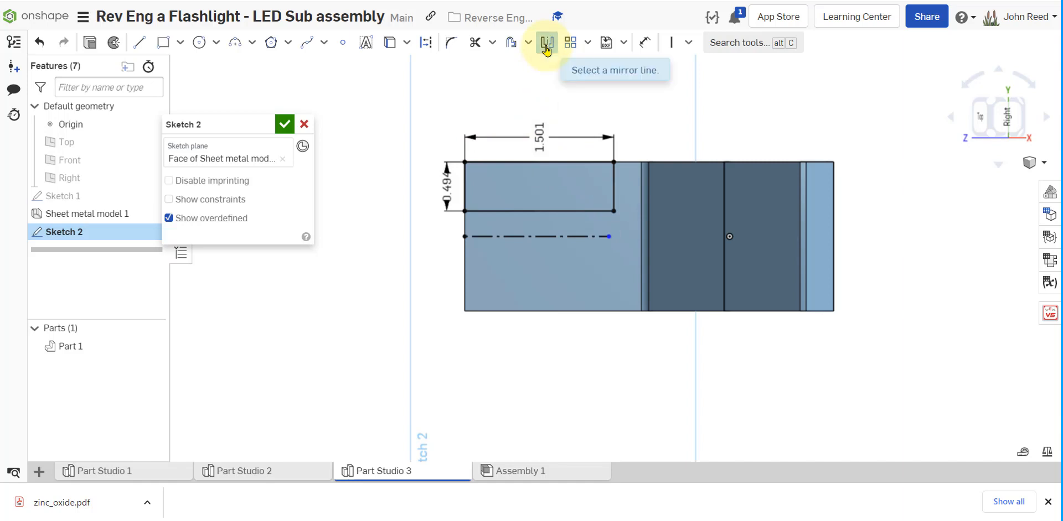
left_click(572, 236)
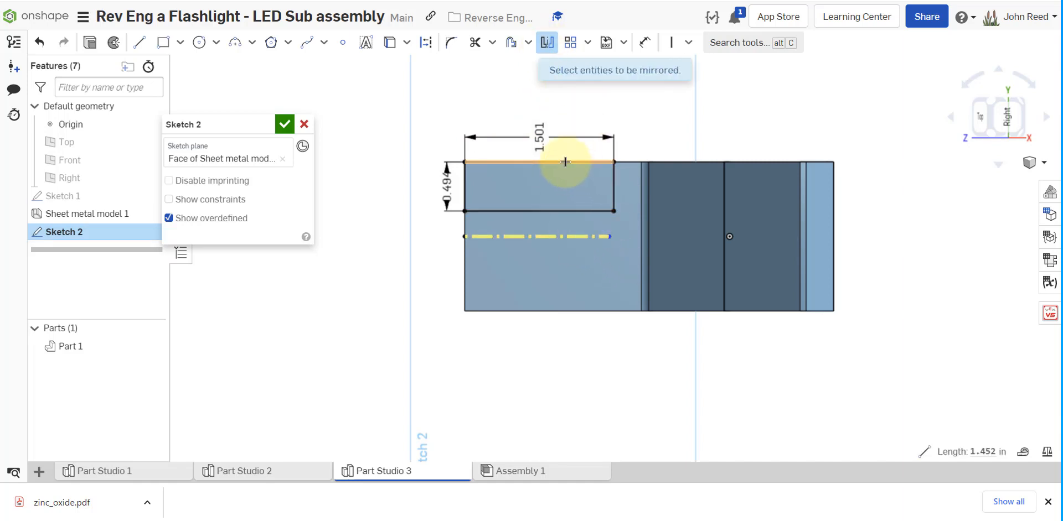
left_click(562, 162)
left_click(552, 210)
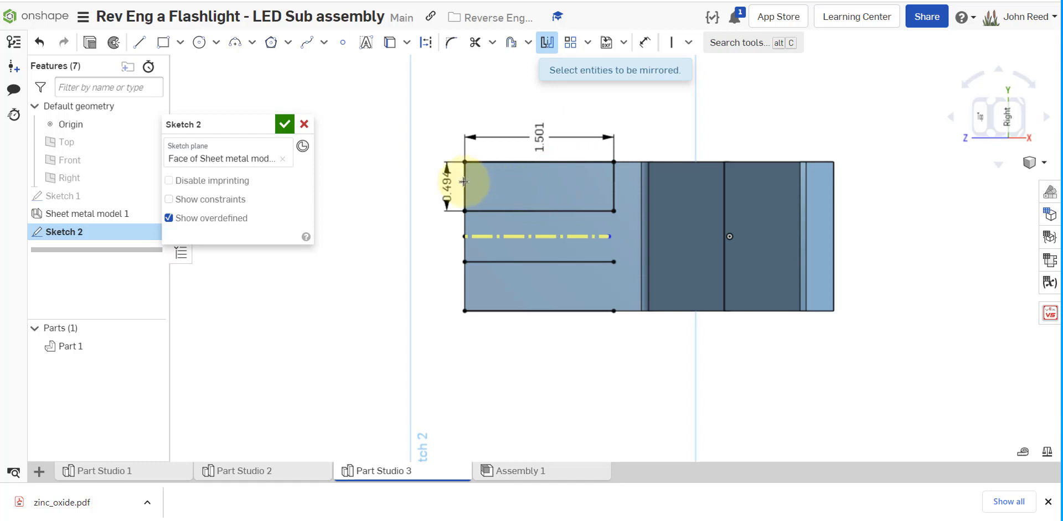
left_click(613, 184)
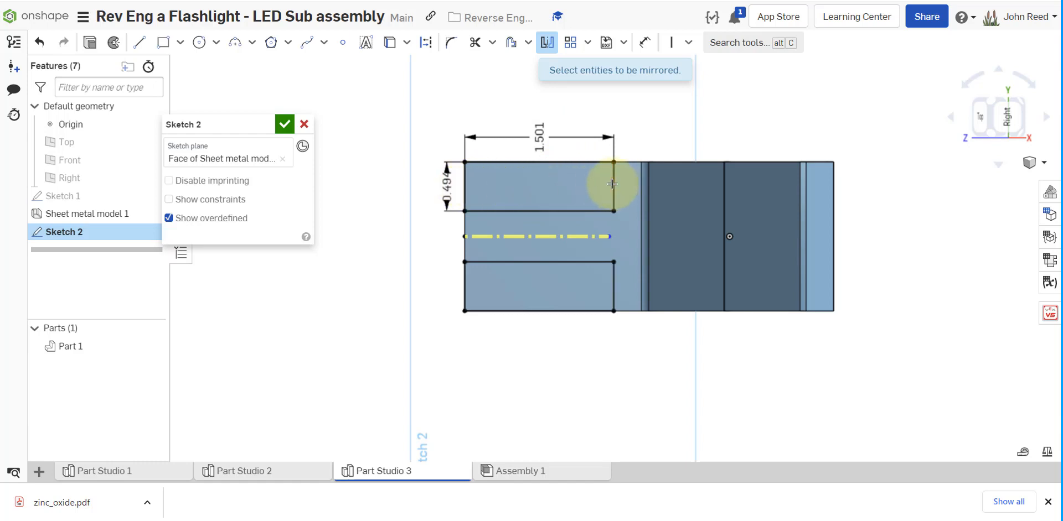
left_click(287, 124)
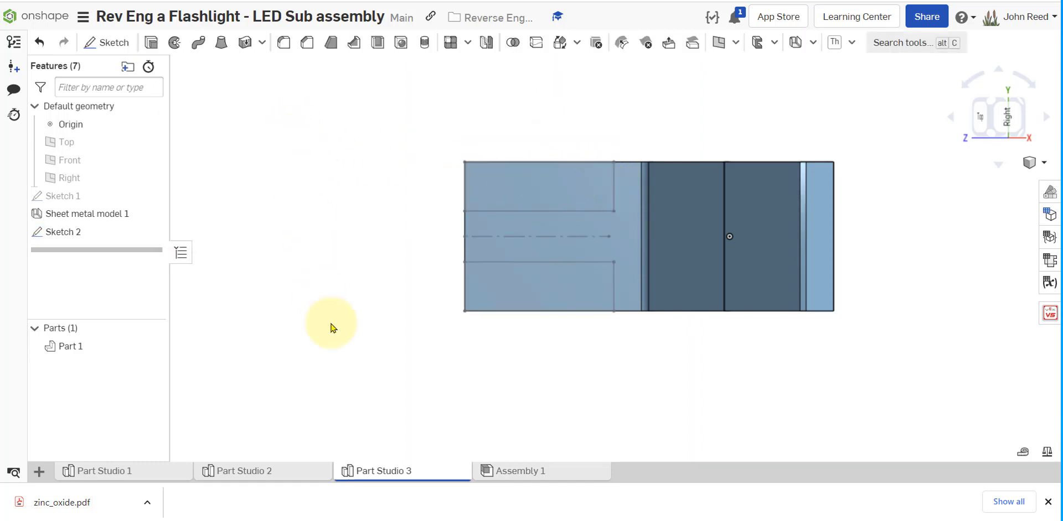
- Extrude both sketched corner rectangles as a Remove cut with the Through all end type, leaving a narrow tab on the steep end
left_click(150, 42)
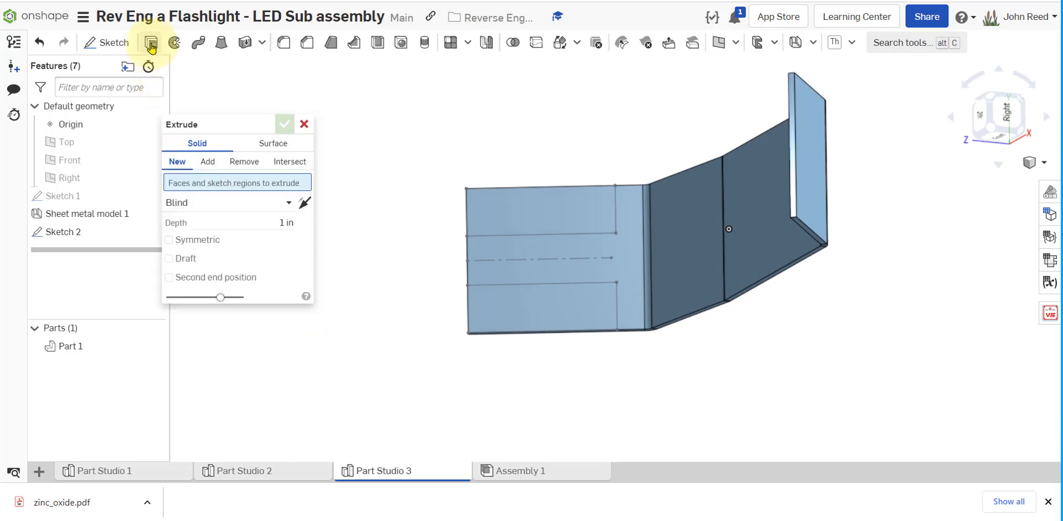
left_click(254, 165)
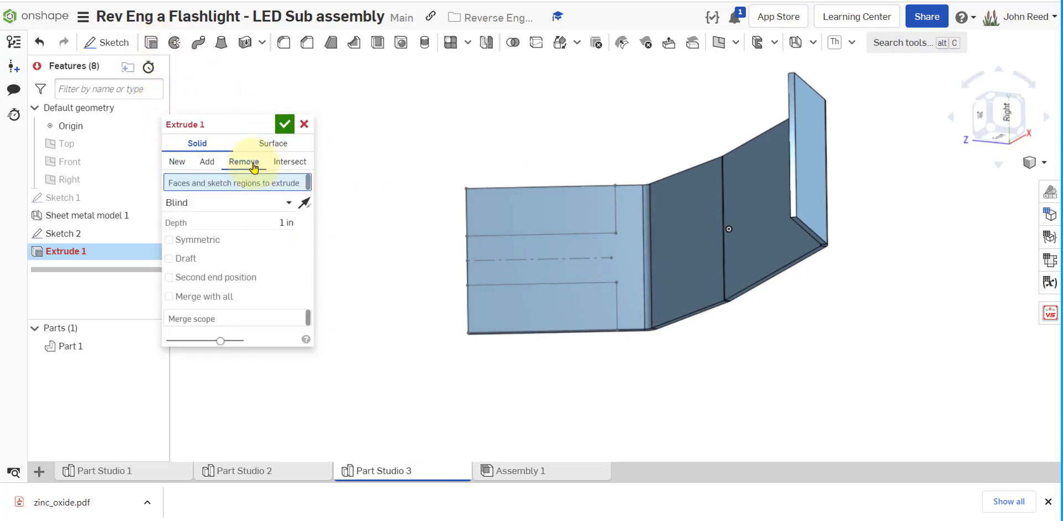
left_click(238, 204)
left_click(221, 315)
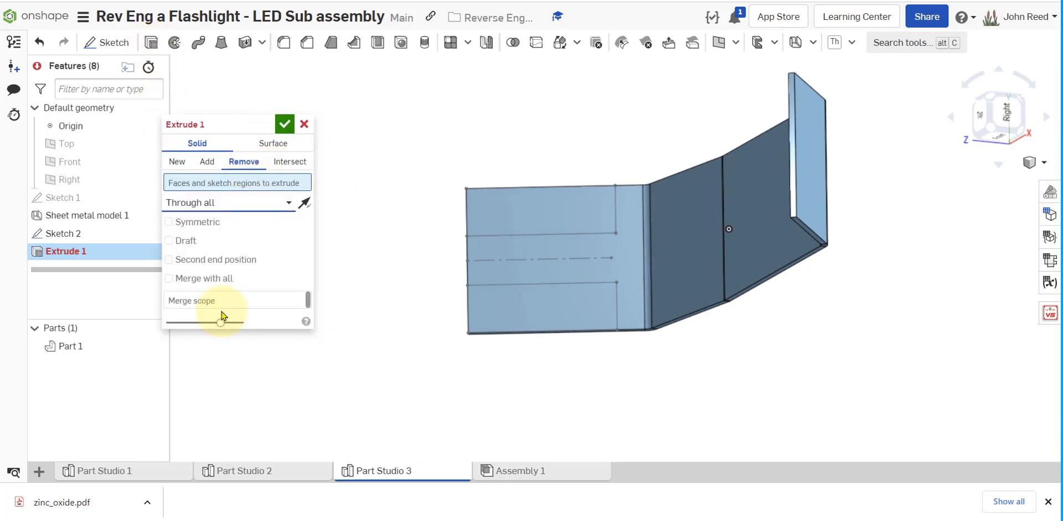
left_click(511, 194)
left_click(495, 313)
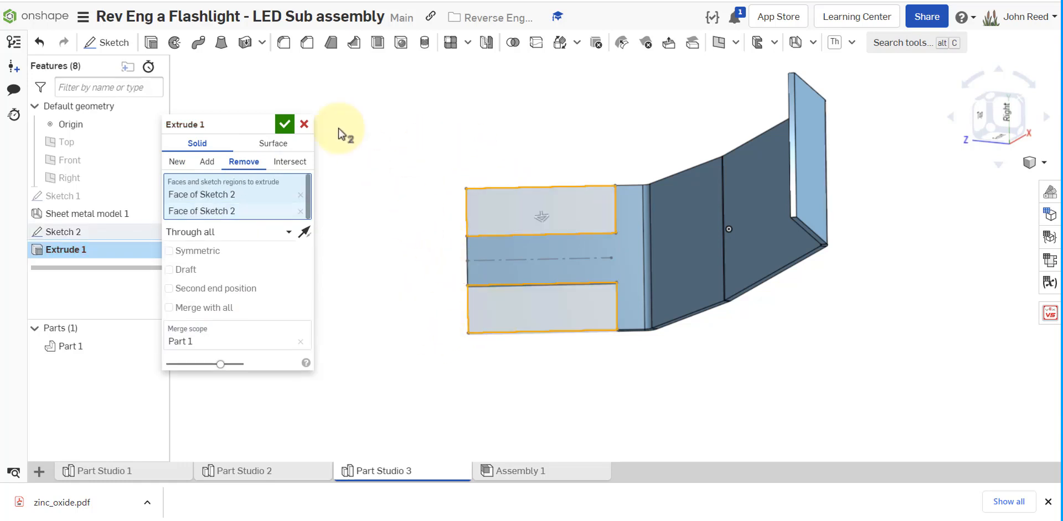
left_click(286, 127)
right_click_drag(354, 370, 369, 324)
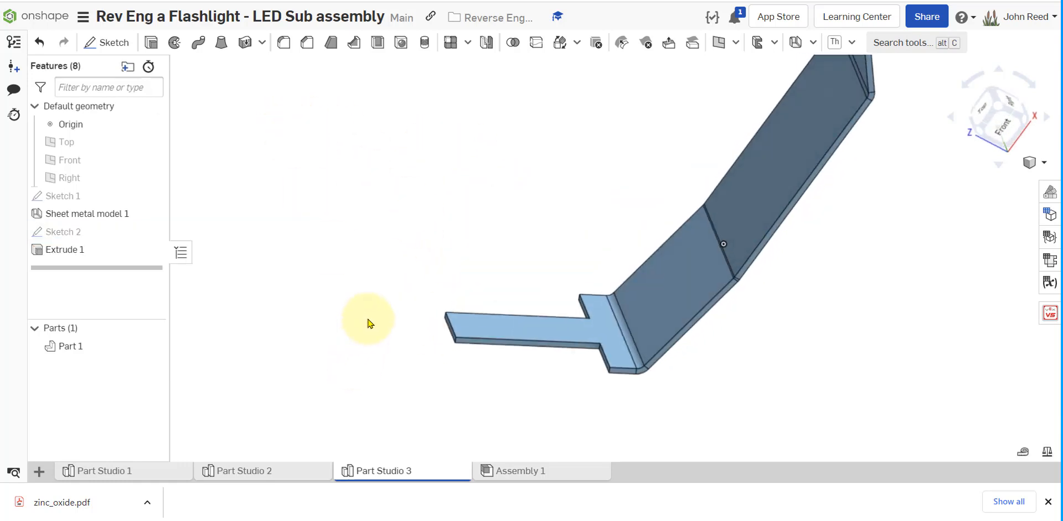
right_click_drag(565, 229, 563, 226)
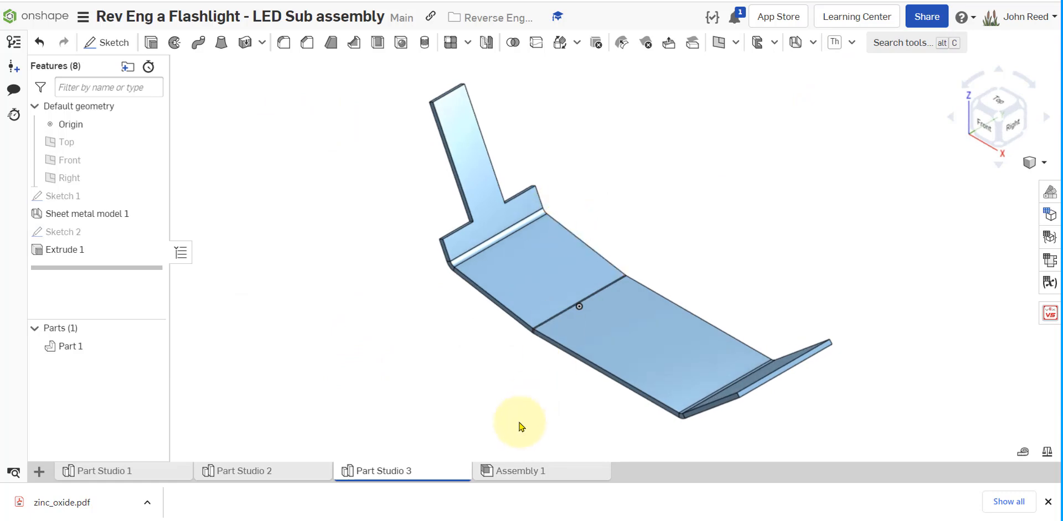
right_click_drag(519, 425, 564, 421)
- Switch to Kami to check the end tab in the top-view photo for its raised spot and return to Onshape
left_click(176, 1)
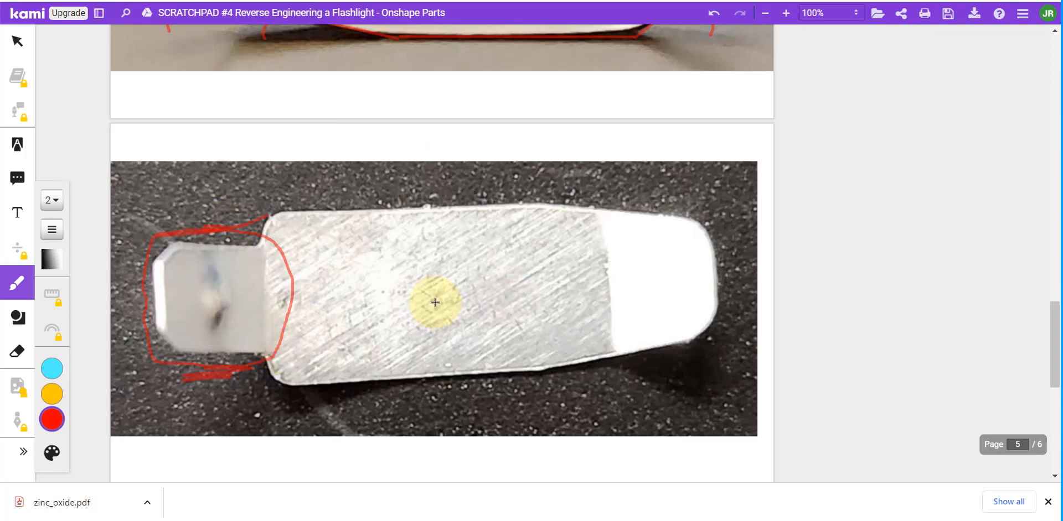
left_click(895, 1)
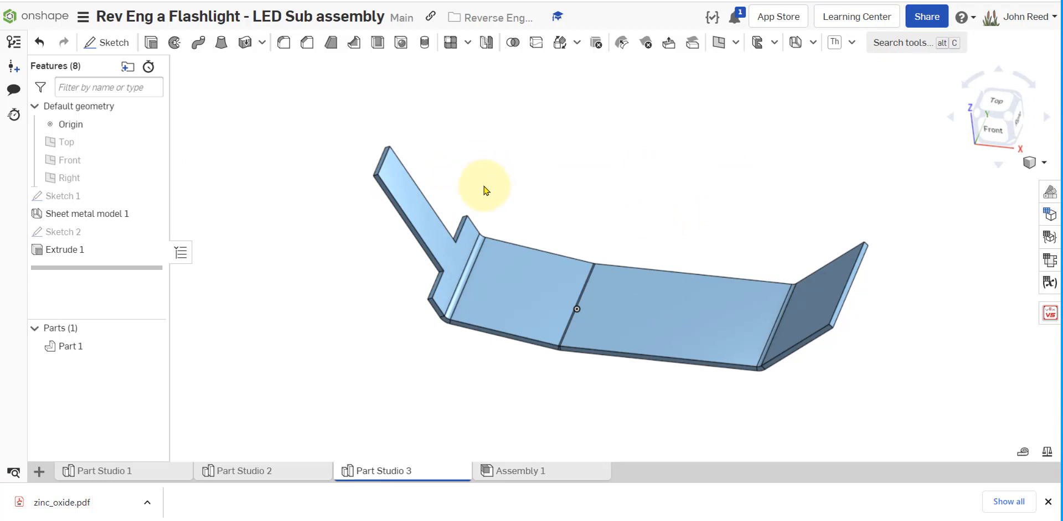
right_click_drag(578, 157, 578, 157)
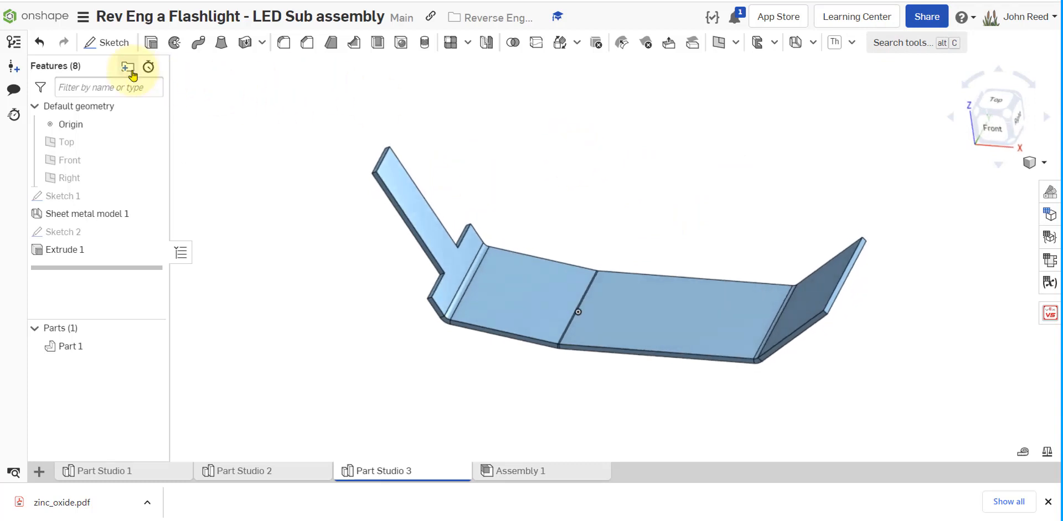
- Start a new sketch on the inner face of the narrow tab and view it straight on
left_click(110, 45)
left_click(407, 193)
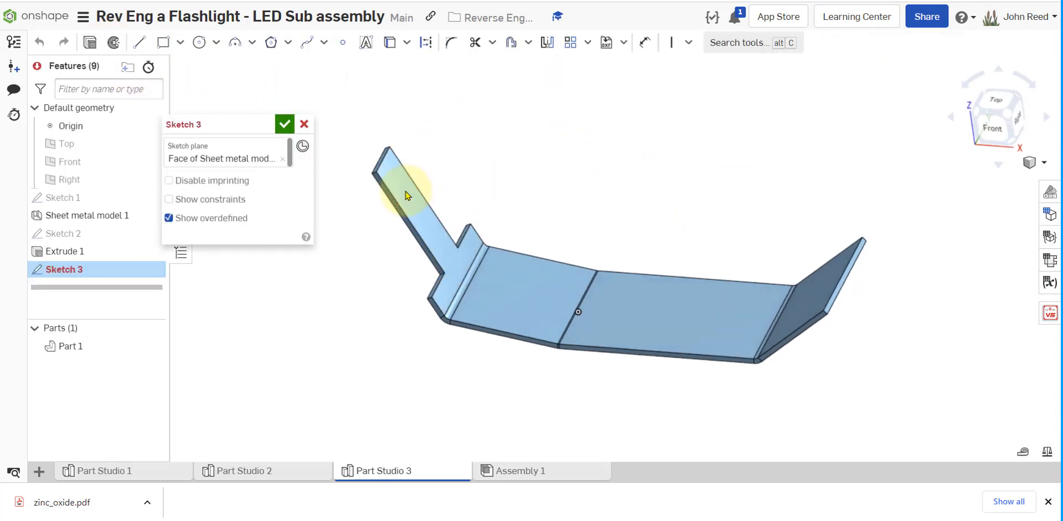
key("n")
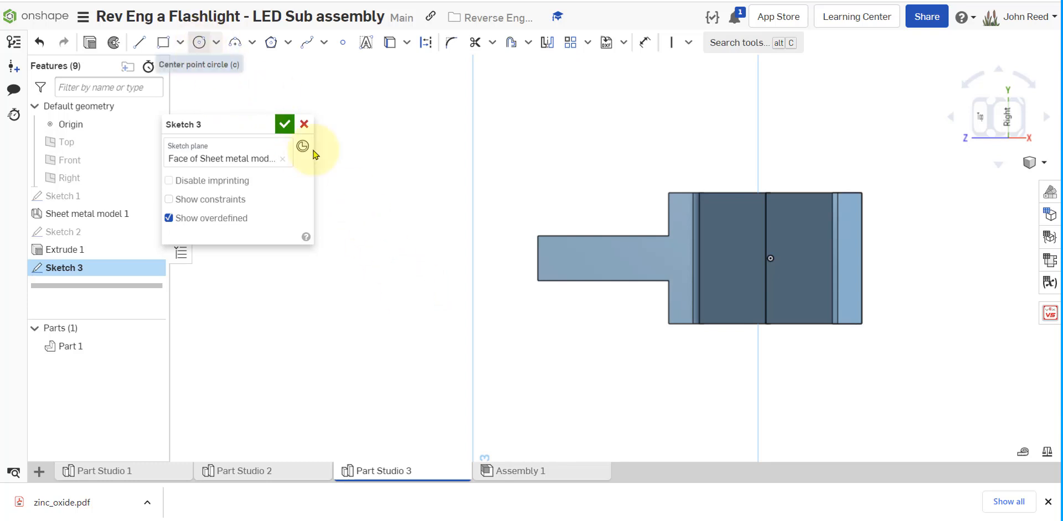
scroll(579, 327, "up", 5)
- Sketch a circle about 0.387 in in diameter on the tab's centreline near its free end and finish the sketch
left_click(199, 44)
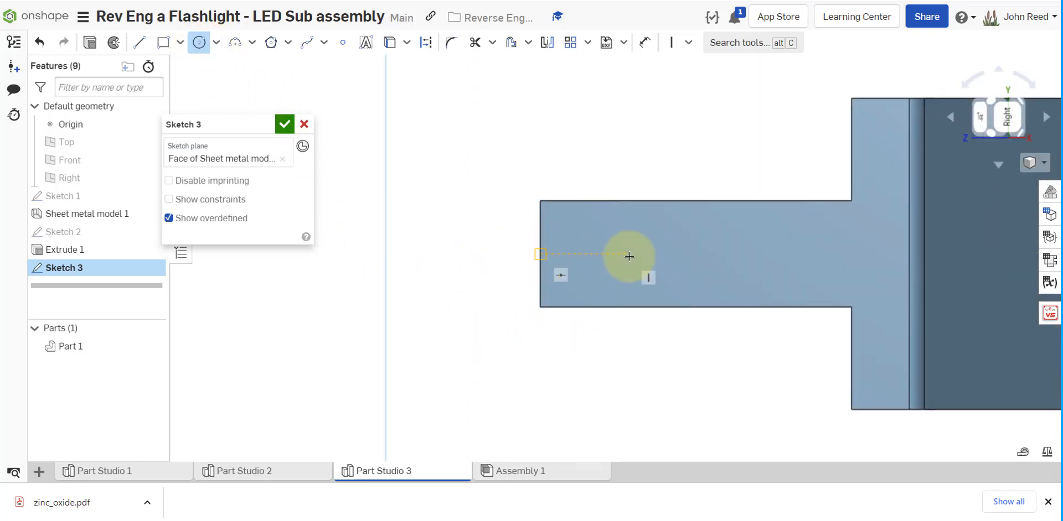
left_click(632, 254)
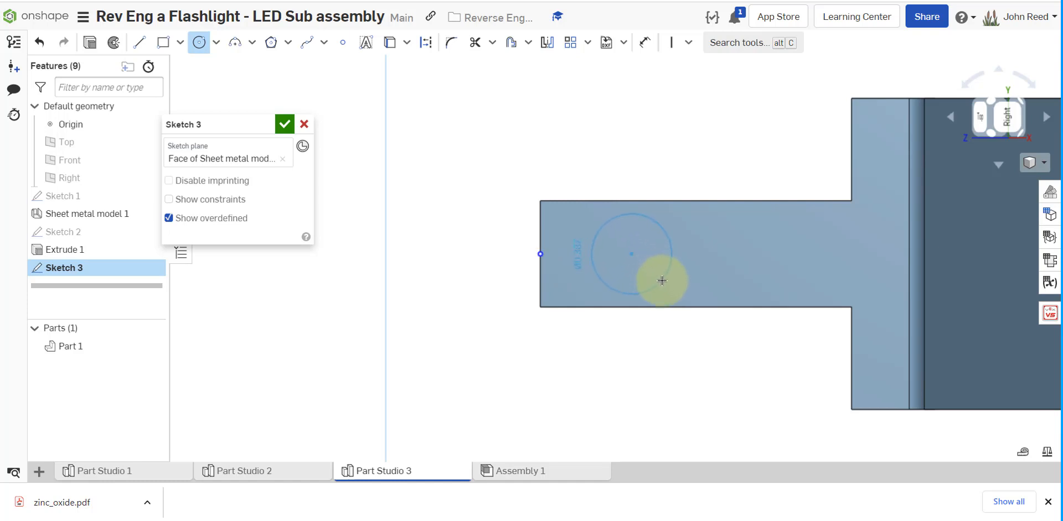
left_click(662, 280)
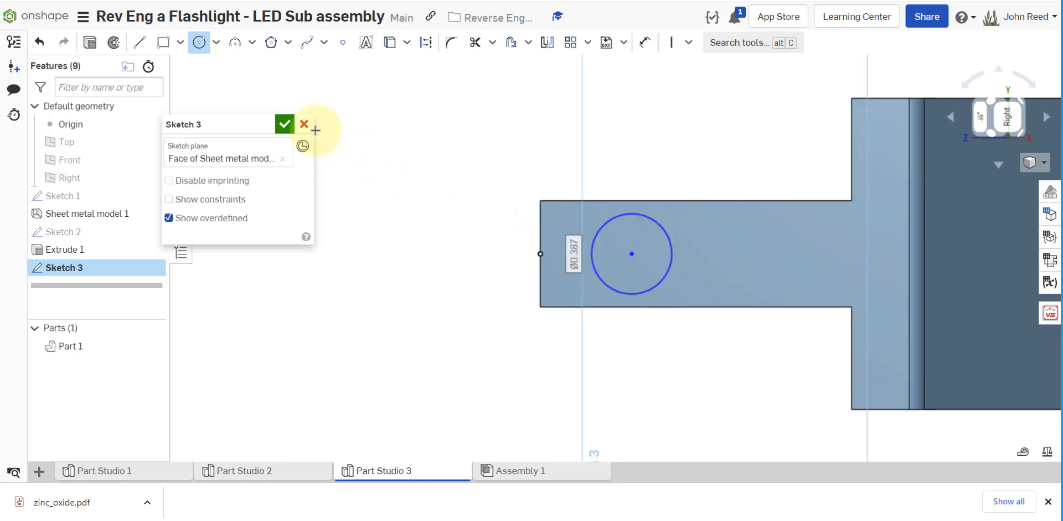
left_click(285, 124)
- Extrude the circle on the tab as a New solid, after trying the Add option
middle_click_drag(427, 299, 301, 305)
mouse_move(531, 414)
right_mouse_down()
mouse_move(536, 375)
mouse_move(538, 413)
right_mouse_up()
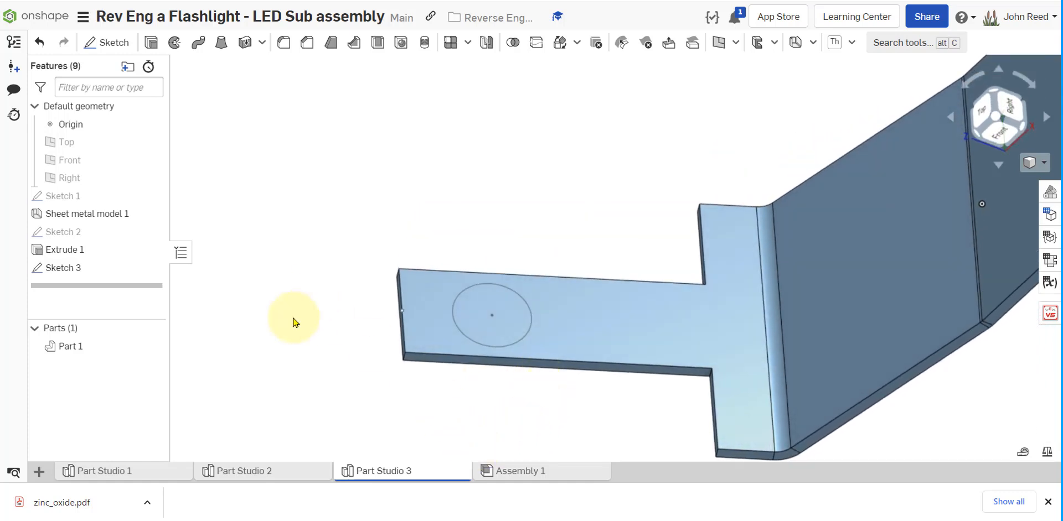
middle_click_drag(327, 366, 301, 285)
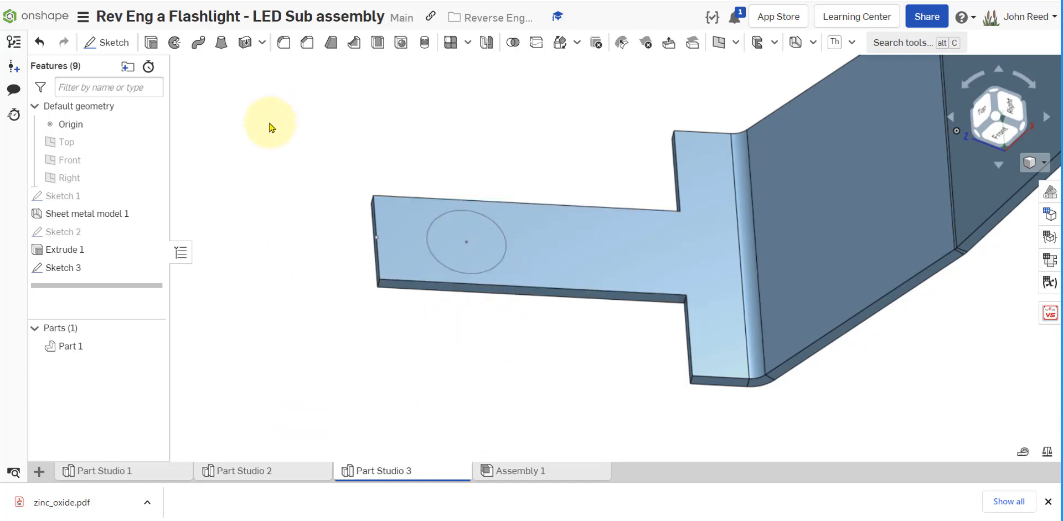
left_click(150, 42)
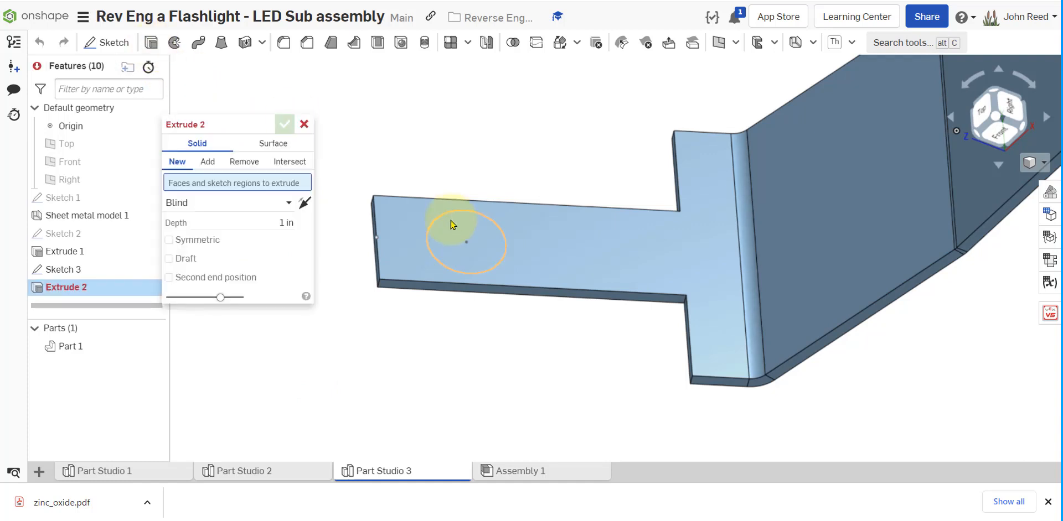
left_click(457, 230)
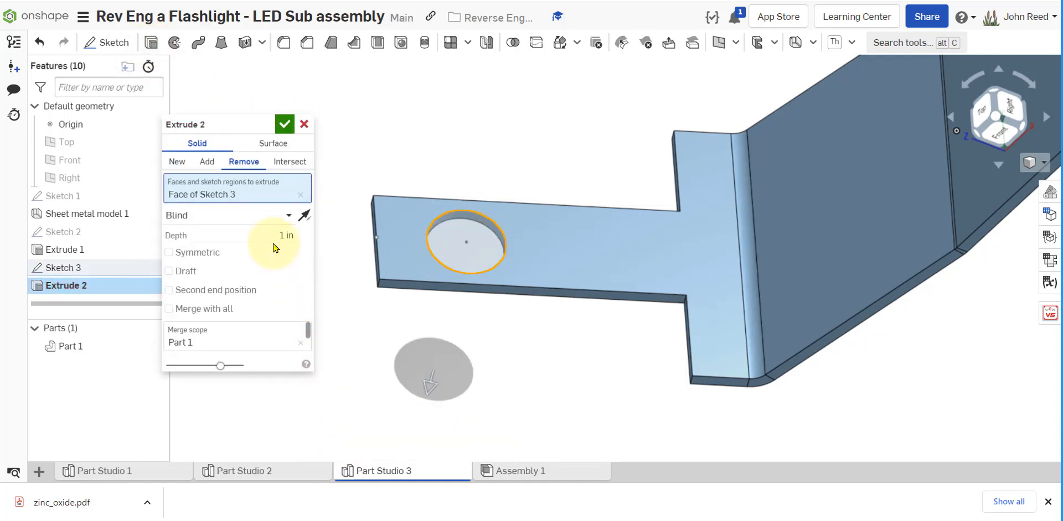
left_click(205, 163)
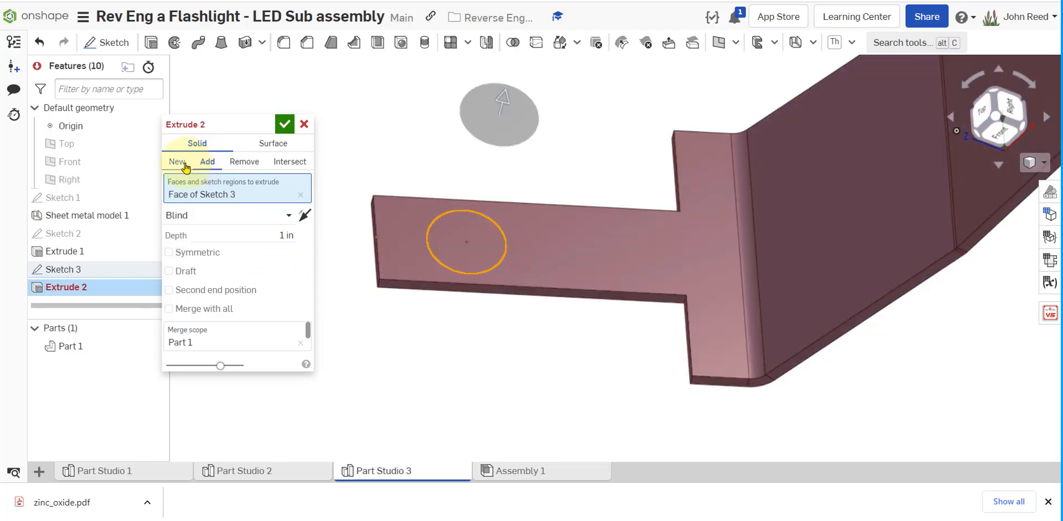
left_click(183, 167)
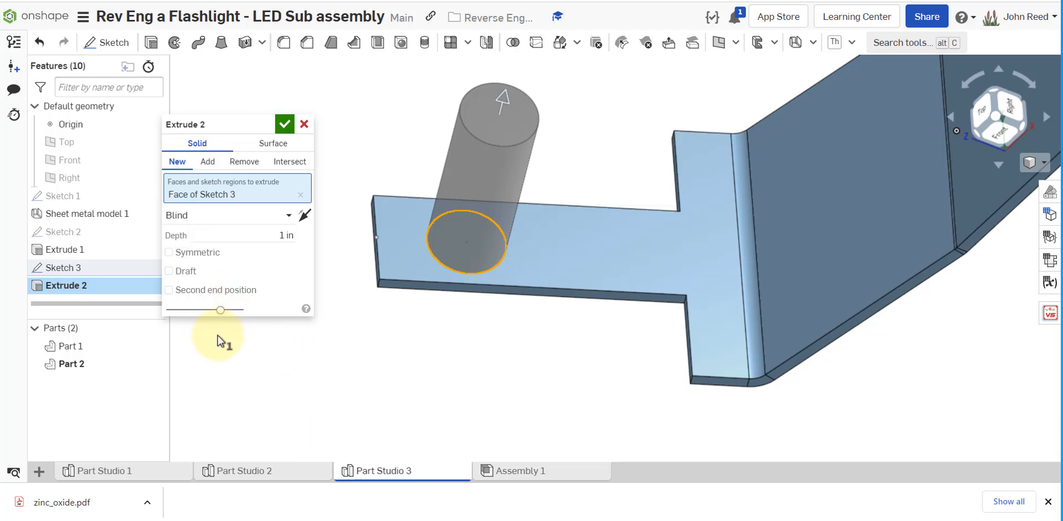
- Enable draft on the extrusion, reverse its direction so the cylinder tapers inward, and set the angle to 10 degrees
left_click(193, 273)
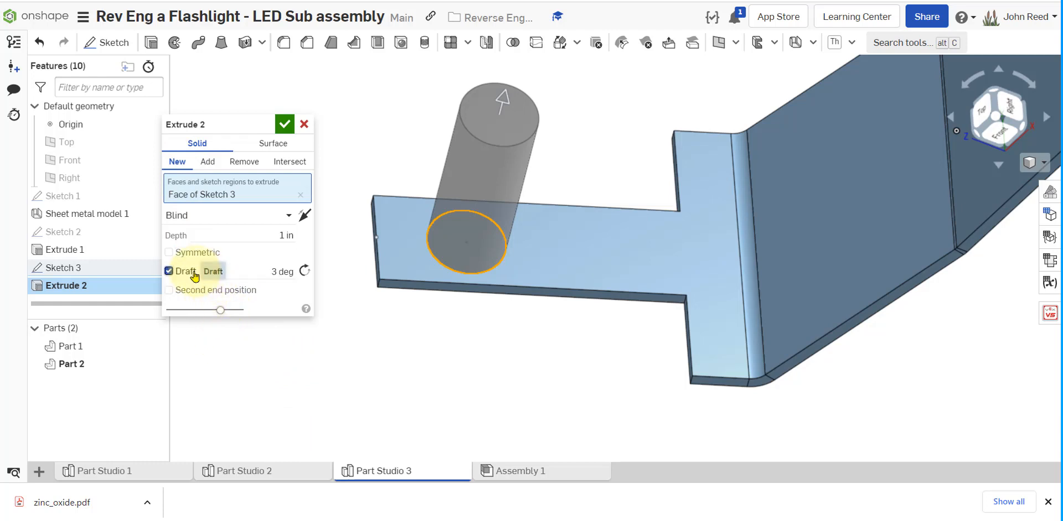
left_click(304, 271)
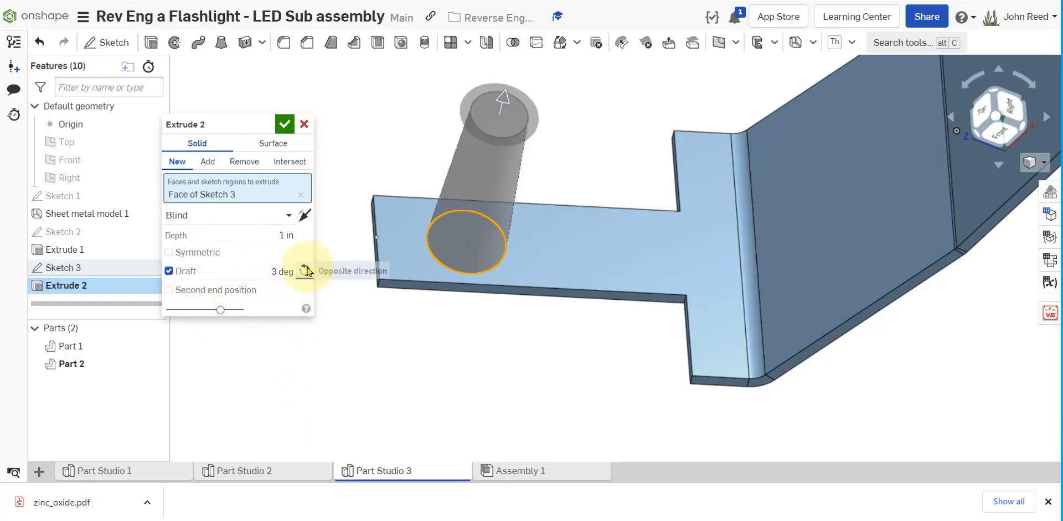
left_click(268, 277)
type("1")
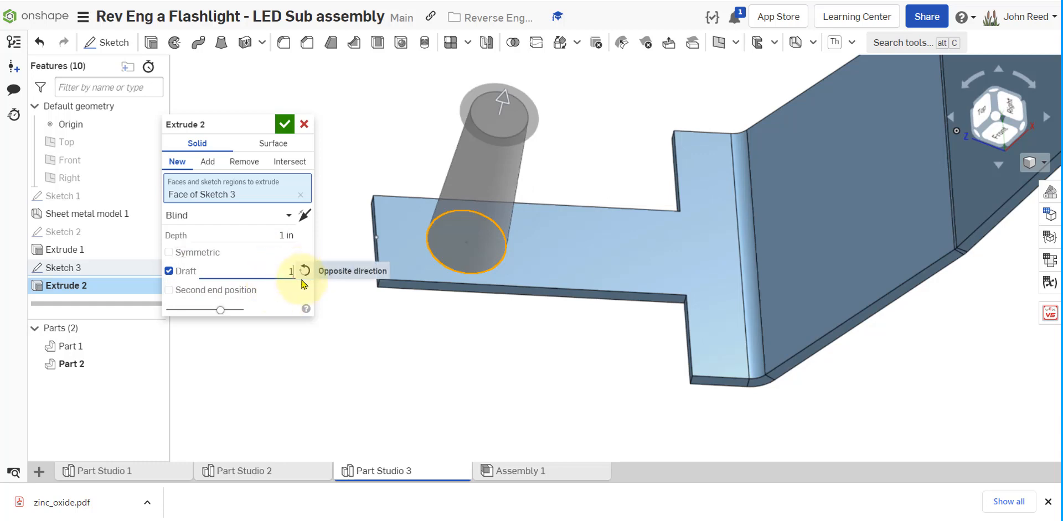
type("0")
key("Return")
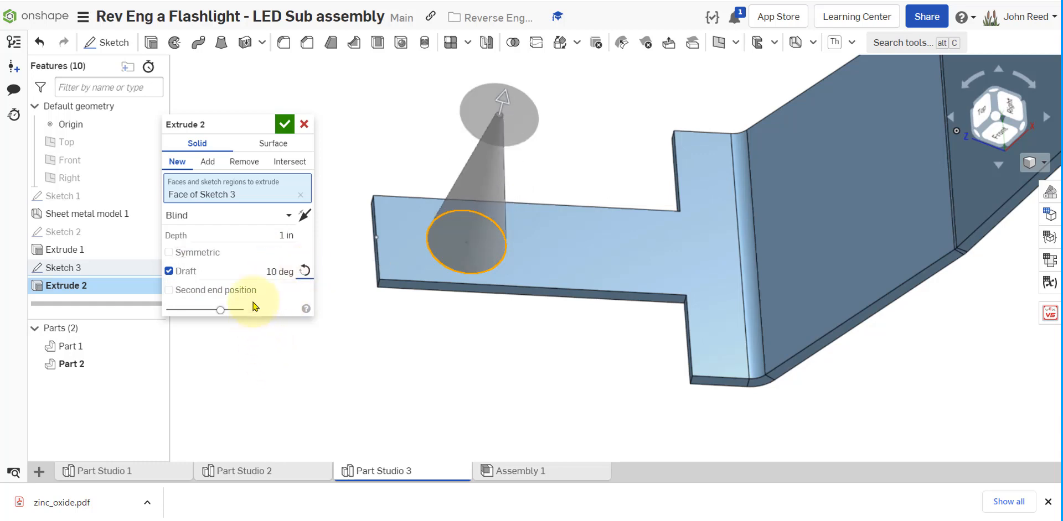
- Shorten the drafted extrusion by trying a depth of 0.2 in and settling on 0.1 in
left_click(284, 235)
left_click_drag(285, 234, 314, 235)
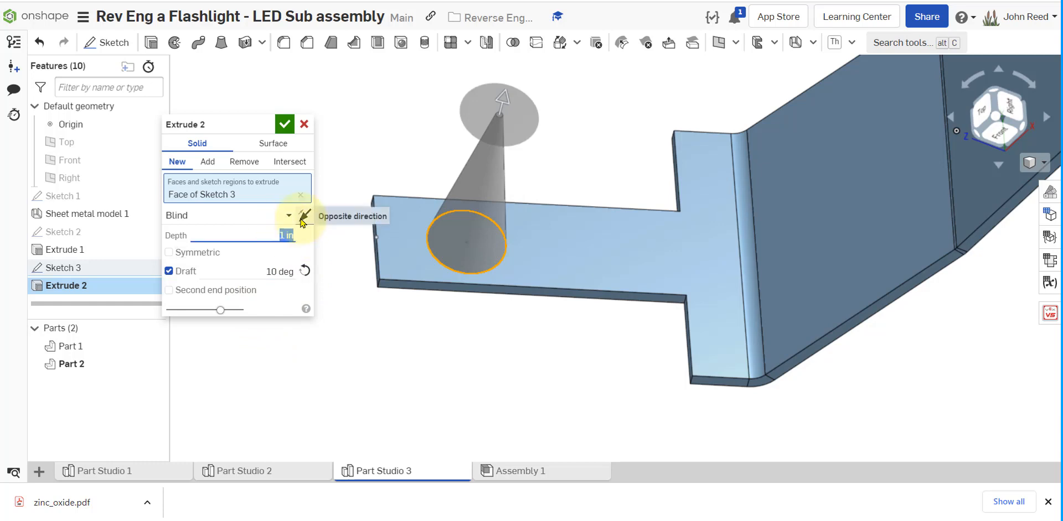
type("0.2")
key("Tab")
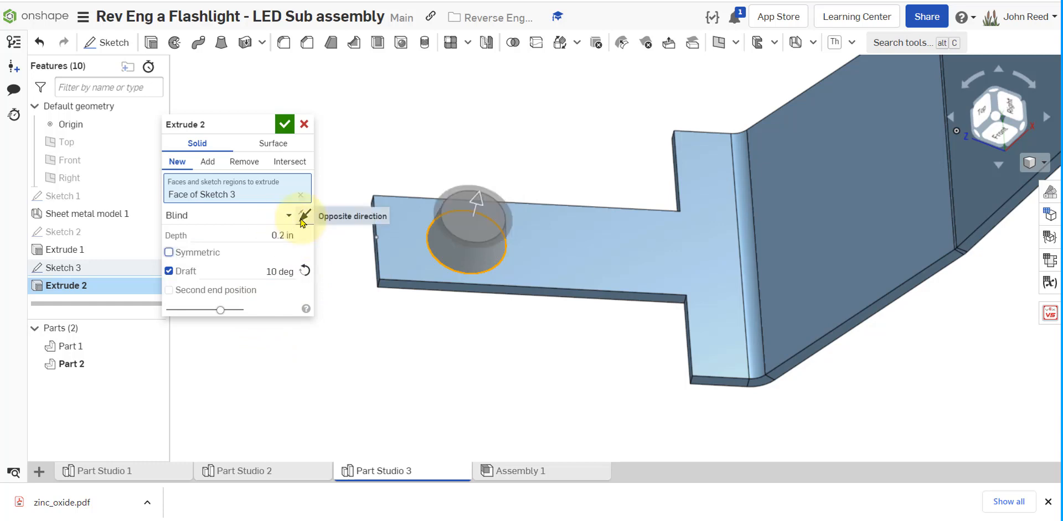
left_click(257, 236)
left_click_drag(279, 235, 343, 228)
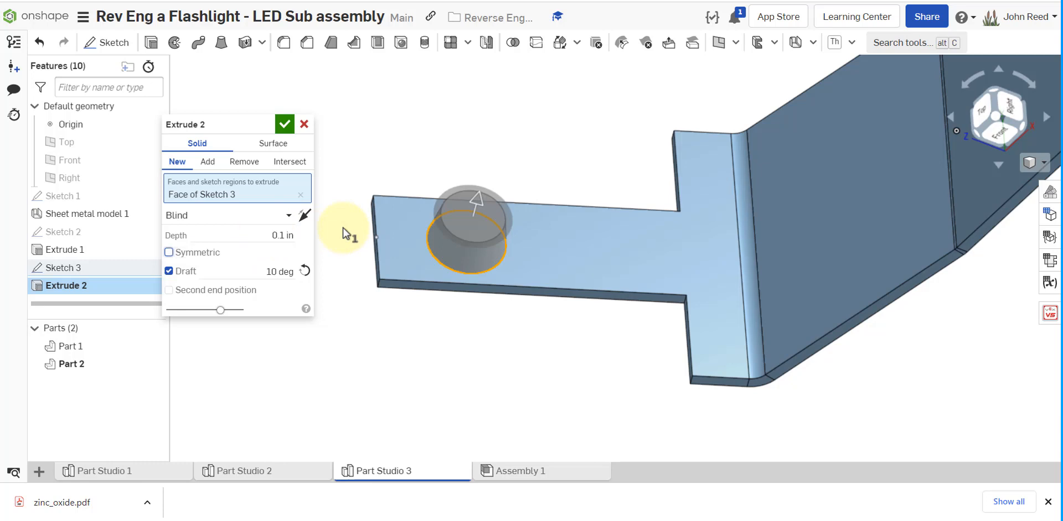
right_click_drag(517, 399, 510, 359)
- Steepen the draft by trying 40 and 50 degrees, set it to 60 degrees, and accept the extrusion
left_click(268, 273)
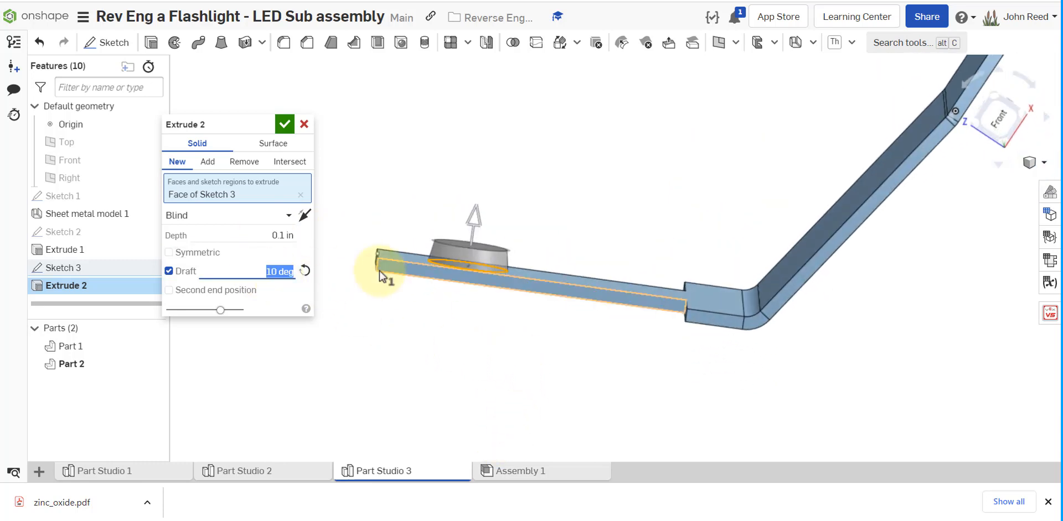
type("40")
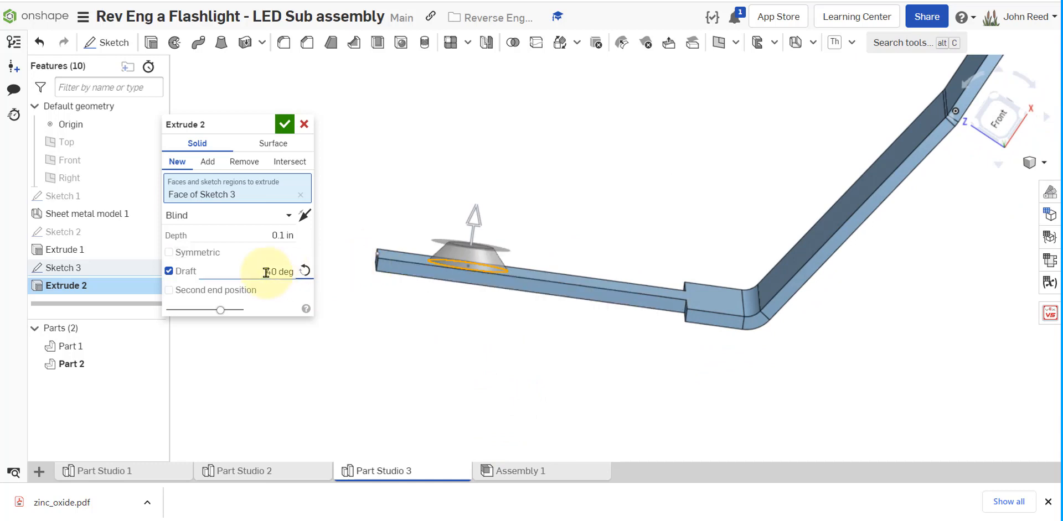
left_click_drag(266, 273, 317, 274)
type("50")
key("Return")
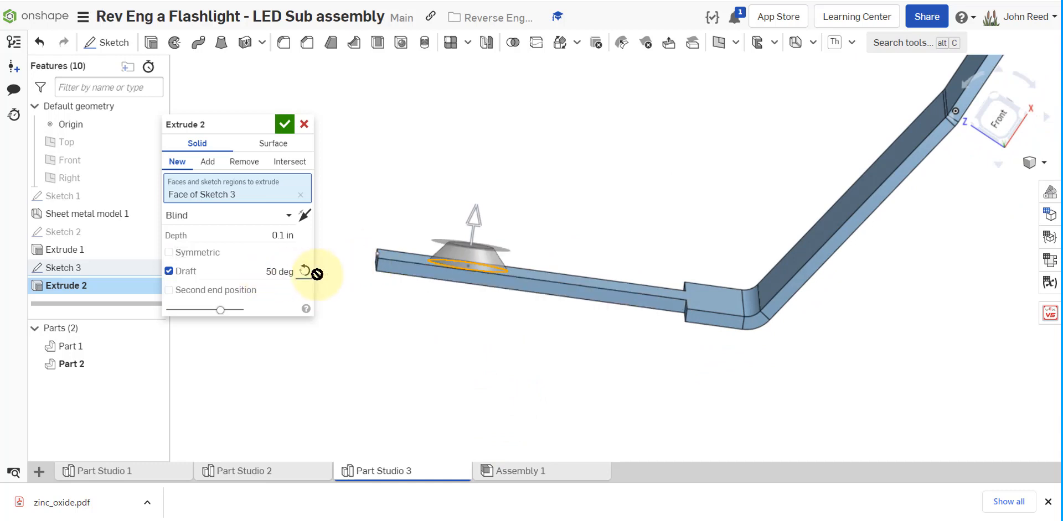
left_click_drag(262, 270, 326, 275)
type("6")
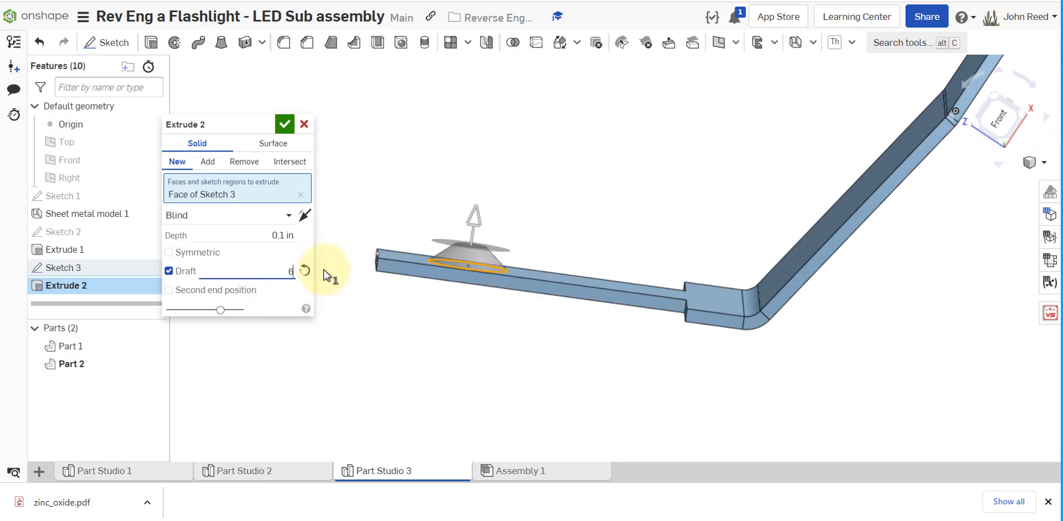
type("0")
key("Return")
scroll(523, 391, "up", 5)
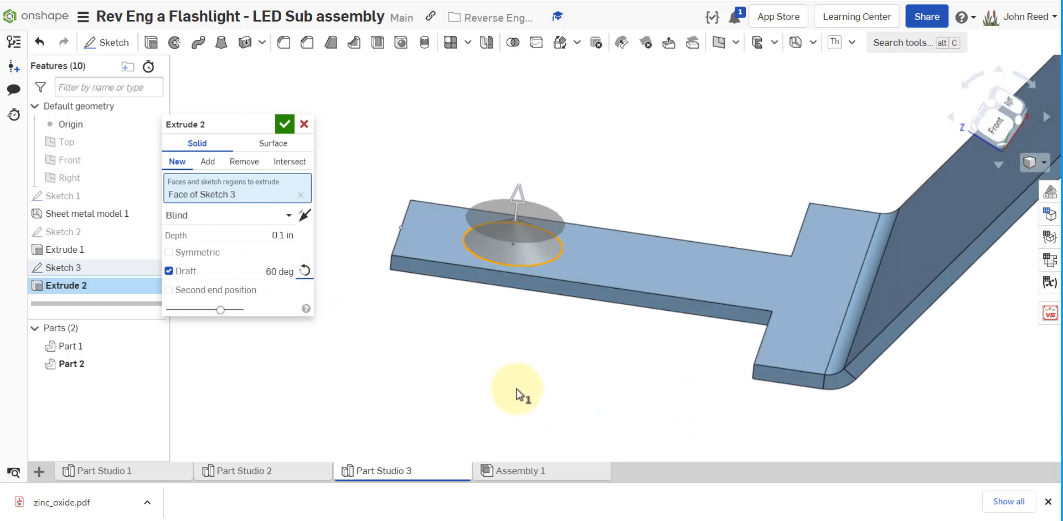
left_click(286, 126)
- Show the whole strip in an isometric view and inspect the conical bump on its tab
middle_click_drag(534, 356, 418, 320)
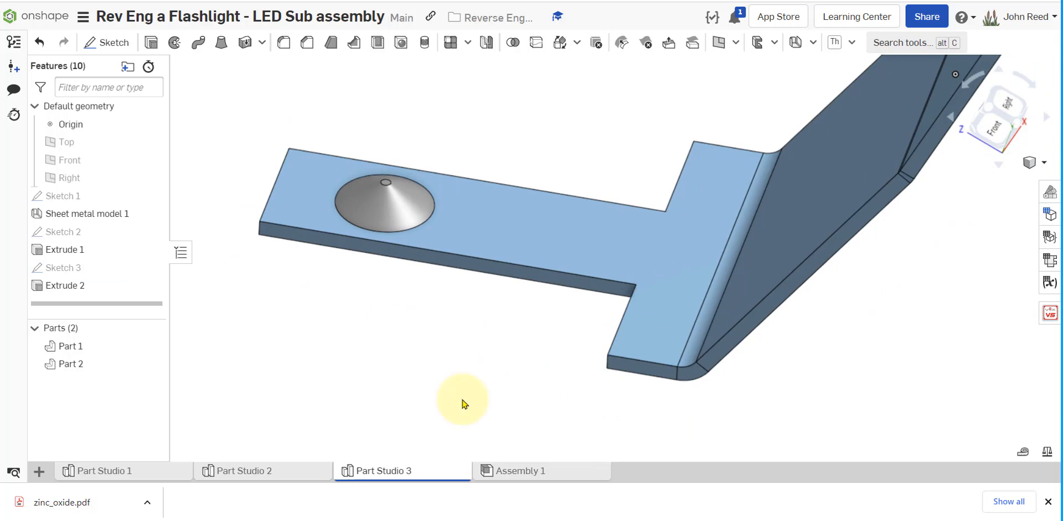
key("shift+7")
right_click_drag(520, 419, 515, 382)
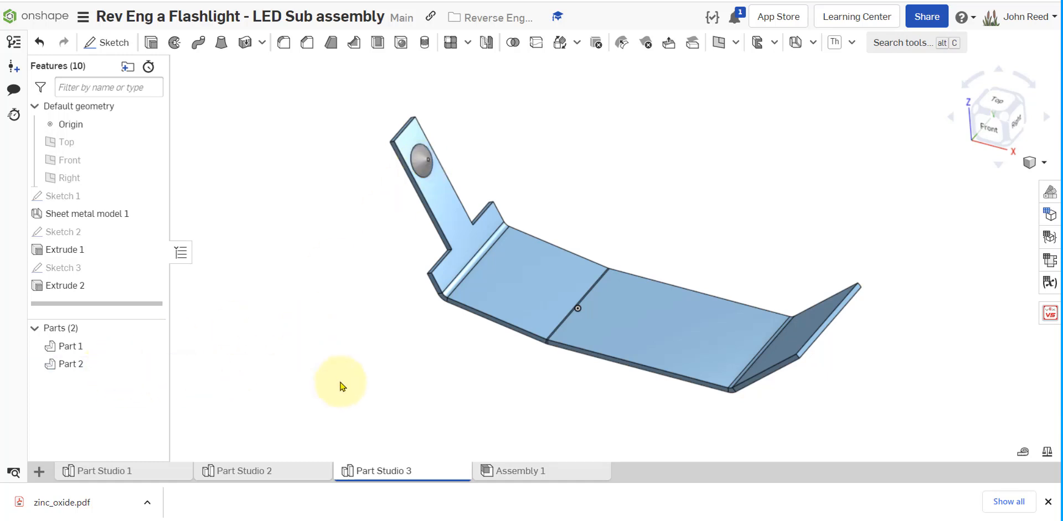
mouse_move(341, 386)
right_mouse_down()
mouse_move(360, 330)
mouse_move(339, 386)
mouse_move(343, 351)
mouse_move(373, 330)
mouse_move(349, 369)
mouse_move(351, 351)
mouse_move(360, 364)
mouse_move(341, 369)
right_mouse_up()
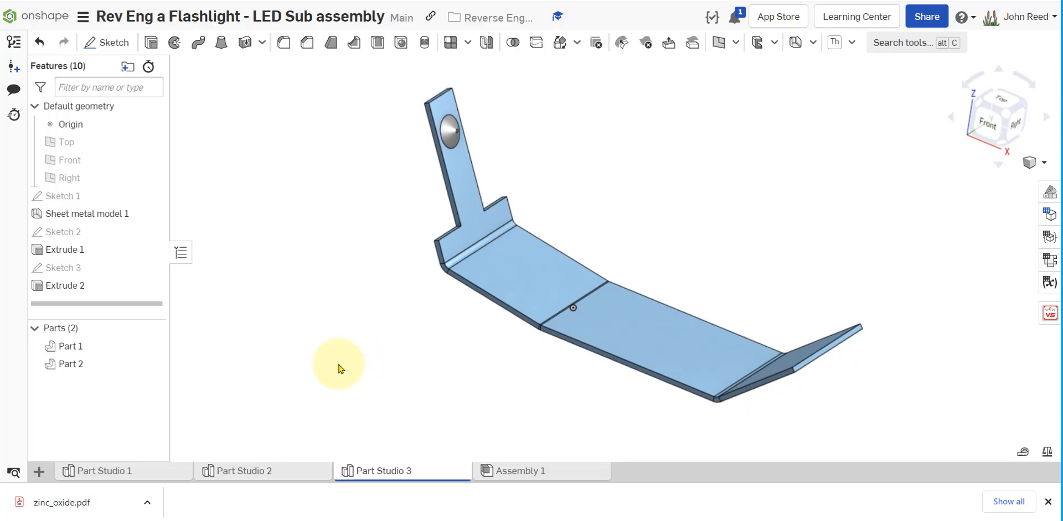